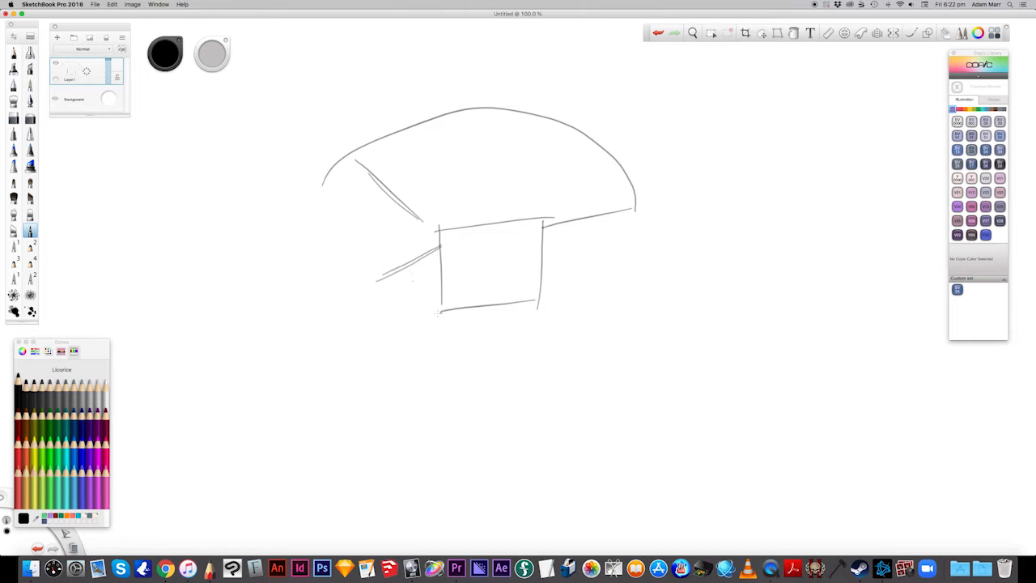
- Complete the boxy thumb outline beside the palm square and draw the curved thumb pad along the palm's lower edge
{"action": "left_click_drag", "start_coordinate": [441, 311], "coordinate": [390, 301]}
{"action": "mouse_move", "coordinate": [389, 278]}
{"action": "left_mouse_down"}
{"action": "mouse_move", "coordinate": [320, 283]}
{"action": "mouse_move", "coordinate": [329, 307]}
{"action": "mouse_move", "coordinate": [388, 301]}
{"action": "left_mouse_up"}
{"action": "left_click_drag", "start_coordinate": [496, 293], "coordinate": [438, 315]}
{"action": "mouse_move", "coordinate": [494, 291]}
{"action": "left_mouse_down"}
{"action": "mouse_move", "coordinate": [480, 306]}
{"action": "mouse_move", "coordinate": [437, 313]}
{"action": "left_mouse_up"}
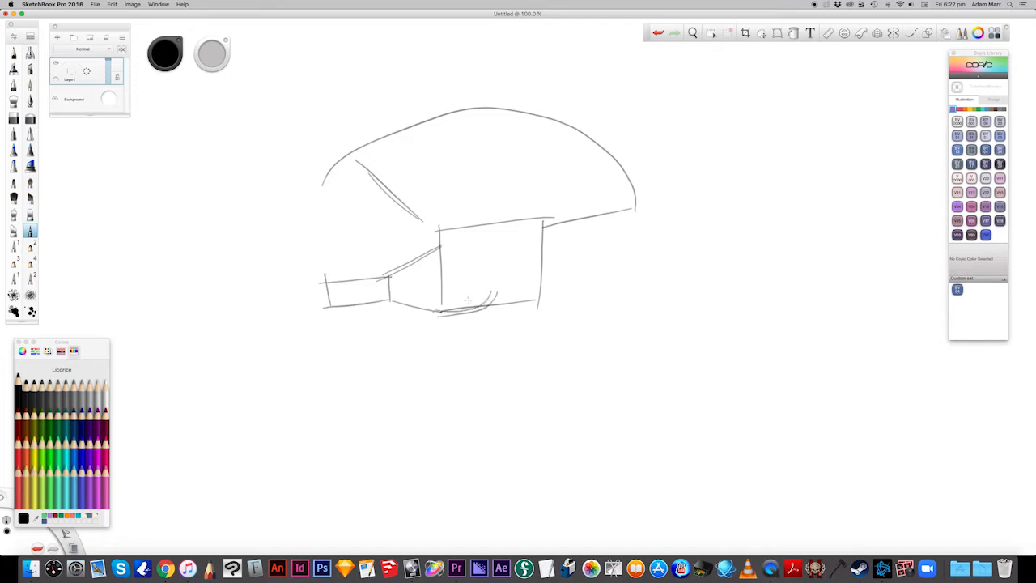
- Draw the curved outer heel of the palm and two long forearm lines sloping down from the wrist
{"action": "mouse_move", "coordinate": [491, 278]}
{"action": "left_mouse_down"}
{"action": "mouse_move", "coordinate": [486, 308]}
{"action": "mouse_move", "coordinate": [536, 302]}
{"action": "mouse_move", "coordinate": [528, 306]}
{"action": "left_mouse_up"}
{"action": "left_click_drag", "start_coordinate": [548, 231], "coordinate": [529, 302]}
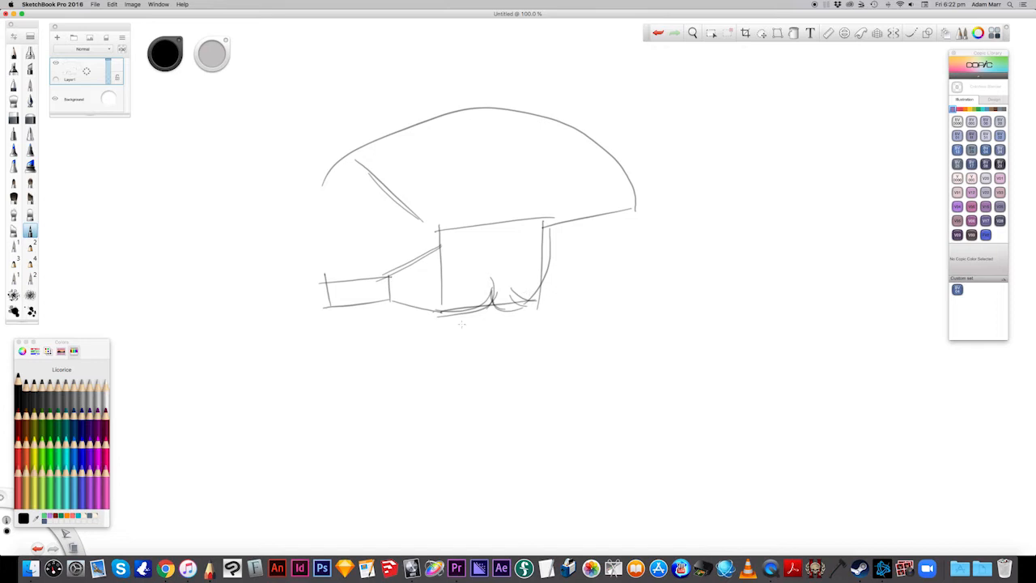
{"action": "left_click_drag", "start_coordinate": [449, 310], "coordinate": [418, 450]}
{"action": "left_click_drag", "start_coordinate": [537, 301], "coordinate": [488, 477]}
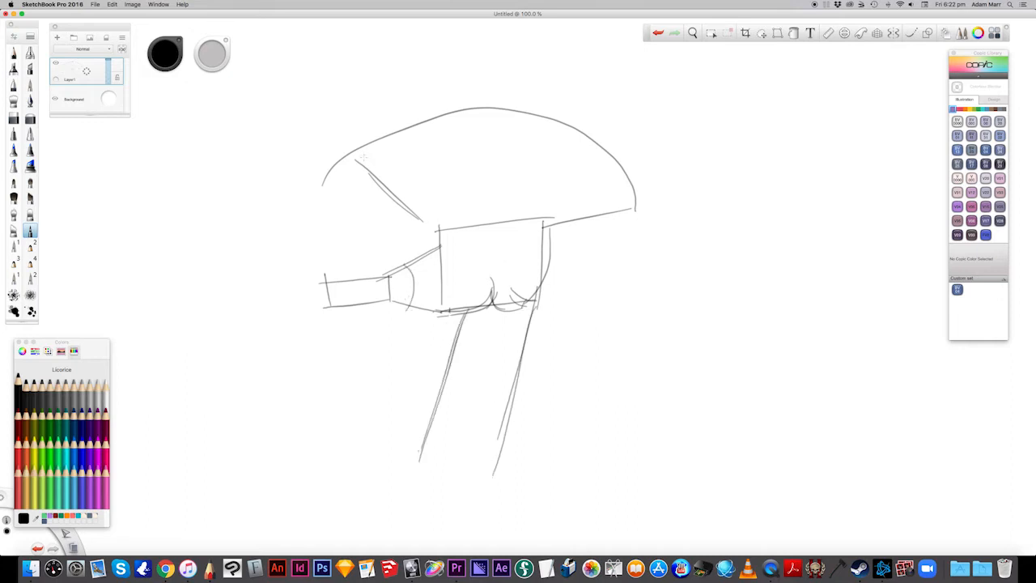
- Sketch straight guide lines for the index and middle fingers from the arc down to the palm
{"action": "left_click_drag", "start_coordinate": [353, 142], "coordinate": [431, 228]}
{"action": "left_click_drag", "start_coordinate": [370, 139], "coordinate": [471, 223]}
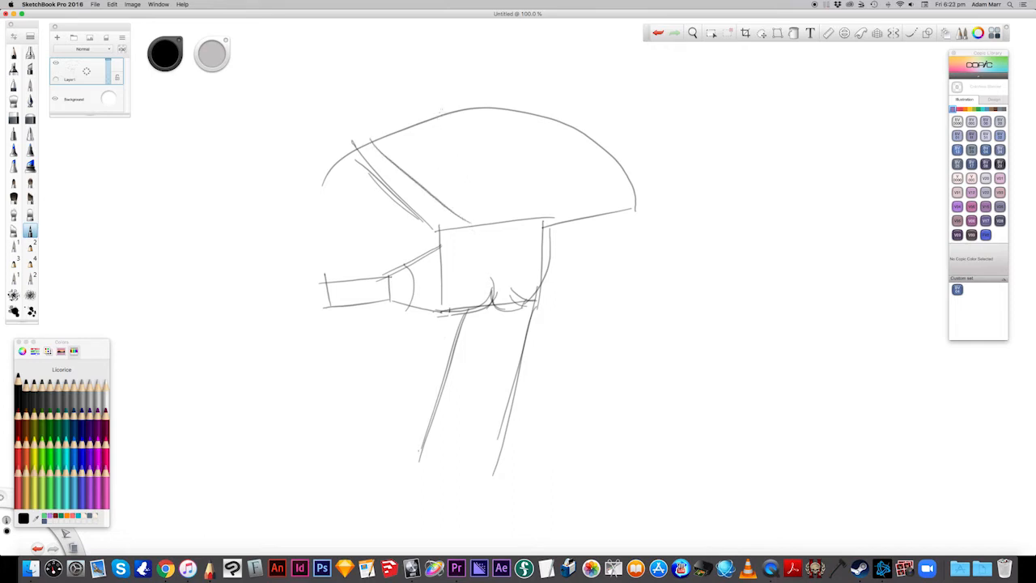
{"action": "left_click_drag", "start_coordinate": [441, 106], "coordinate": [470, 233]}
{"action": "left_click_drag", "start_coordinate": [458, 103], "coordinate": [466, 242]}
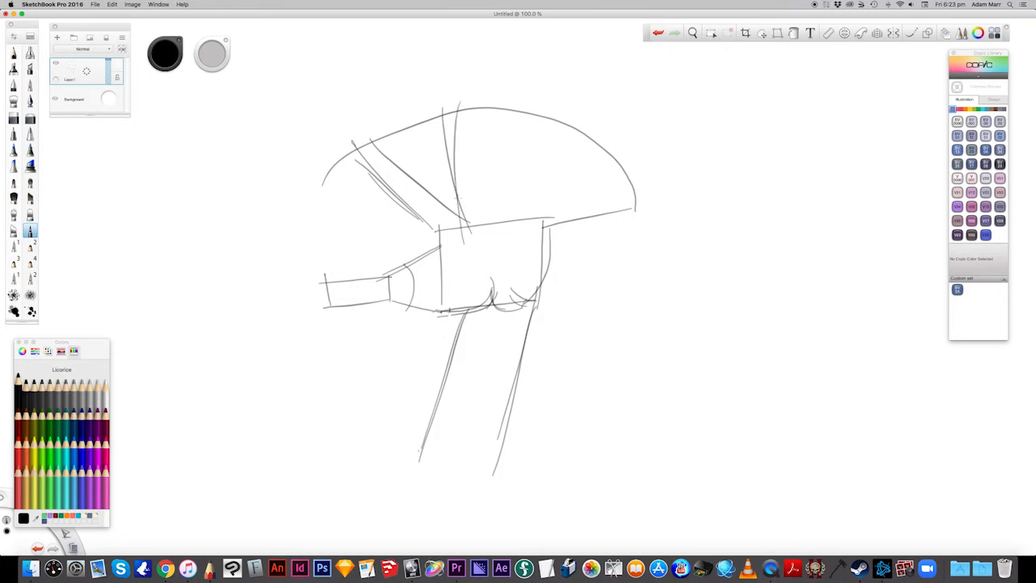
{"action": "left_click_drag", "start_coordinate": [483, 102], "coordinate": [495, 229]}
{"action": "left_click_drag", "start_coordinate": [478, 122], "coordinate": [491, 236]}
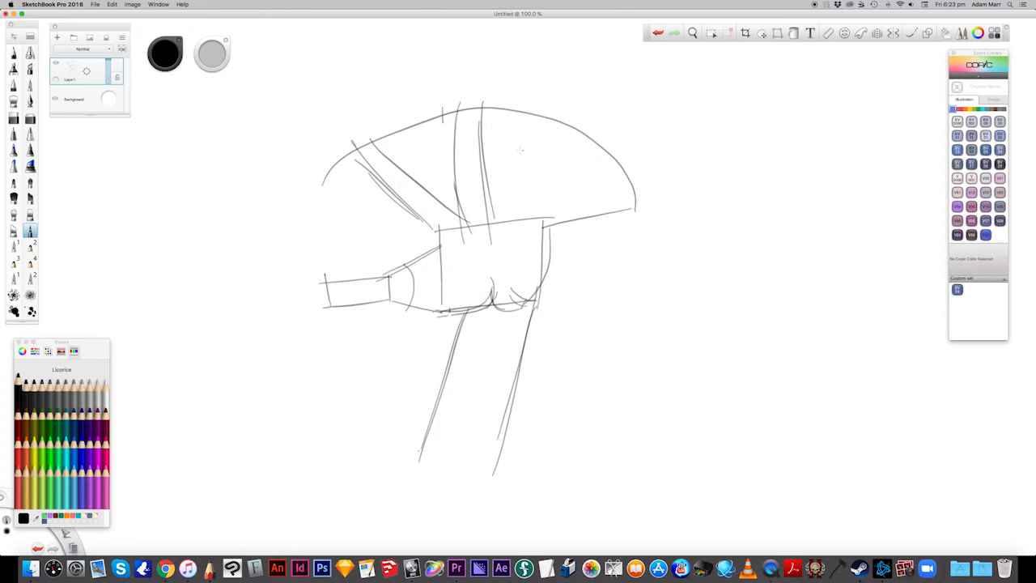
- Sketch the ring finger between the arc and the palm, and the little finger extending outward from the palm's side
{"action": "left_click_drag", "start_coordinate": [536, 117], "coordinate": [496, 222]}
{"action": "left_click_drag", "start_coordinate": [549, 117], "coordinate": [489, 235]}
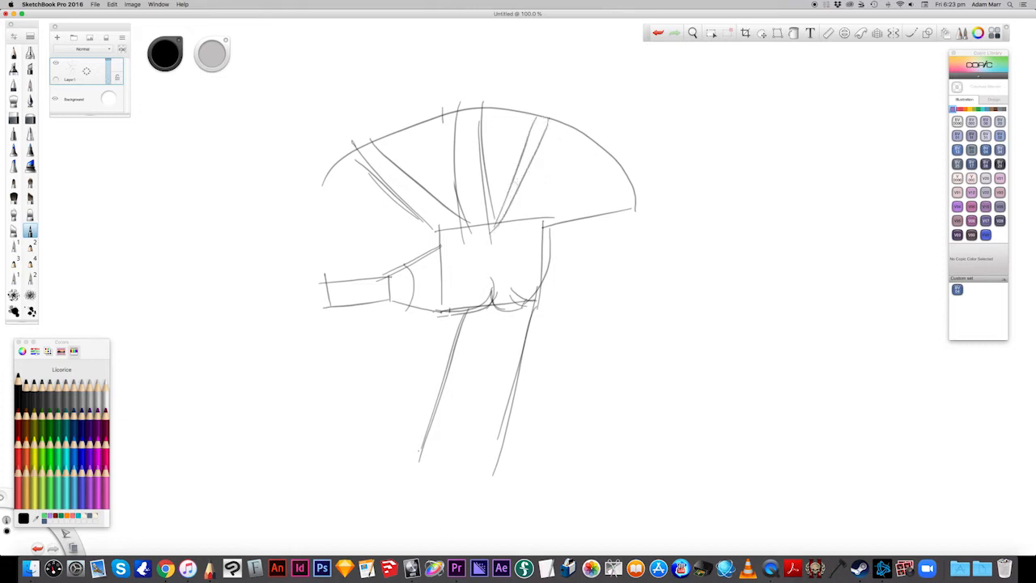
{"action": "left_click_drag", "start_coordinate": [572, 123], "coordinate": [527, 222]}
{"action": "left_click_drag", "start_coordinate": [568, 121], "coordinate": [531, 225]}
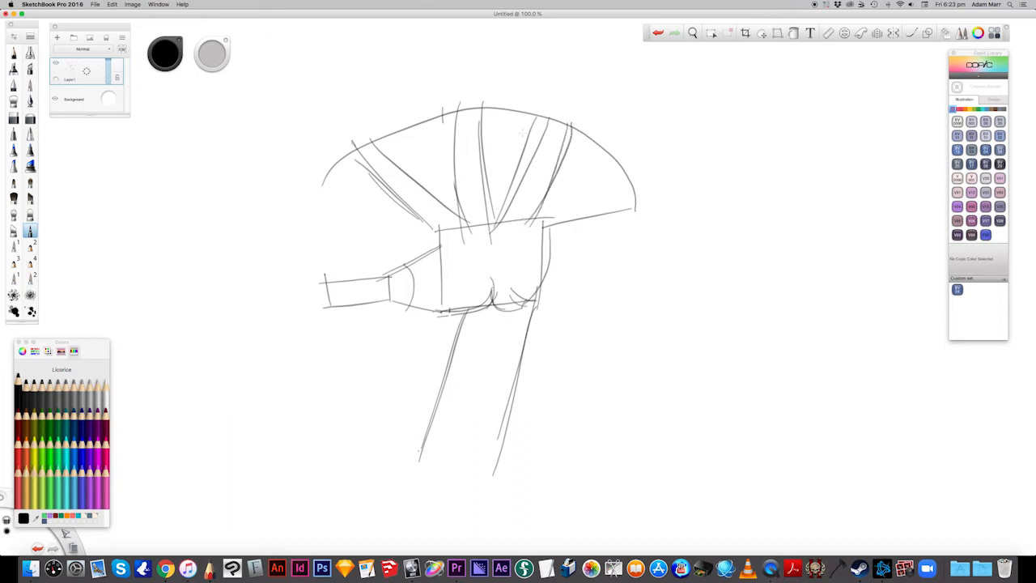
{"action": "left_click_drag", "start_coordinate": [534, 121], "coordinate": [499, 212]}
{"action": "left_click_drag", "start_coordinate": [542, 246], "coordinate": [625, 214]}
{"action": "mouse_move", "coordinate": [542, 249]}
{"action": "left_mouse_down"}
{"action": "mouse_move", "coordinate": [627, 215]}
{"action": "mouse_move", "coordinate": [624, 224]}
{"action": "left_mouse_up"}
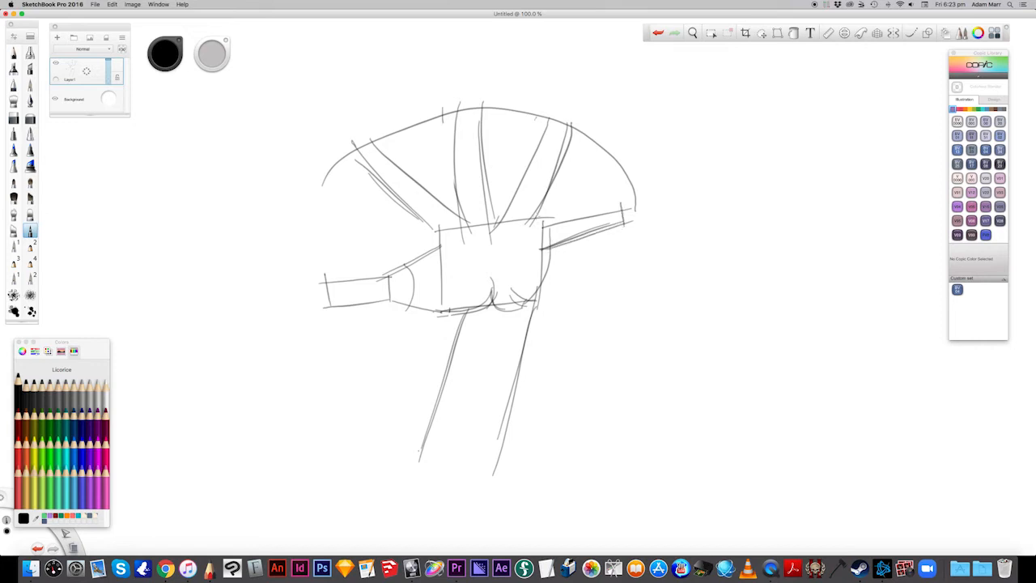
- Draw curved webbing between the finger bases and darken the index finger's edges
{"action": "mouse_move", "coordinate": [546, 214]}
{"action": "left_mouse_down"}
{"action": "mouse_move", "coordinate": [532, 226]}
{"action": "mouse_move", "coordinate": [506, 212]}
{"action": "mouse_move", "coordinate": [451, 220]}
{"action": "left_mouse_up"}
{"action": "left_click_drag", "start_coordinate": [404, 168], "coordinate": [462, 233]}
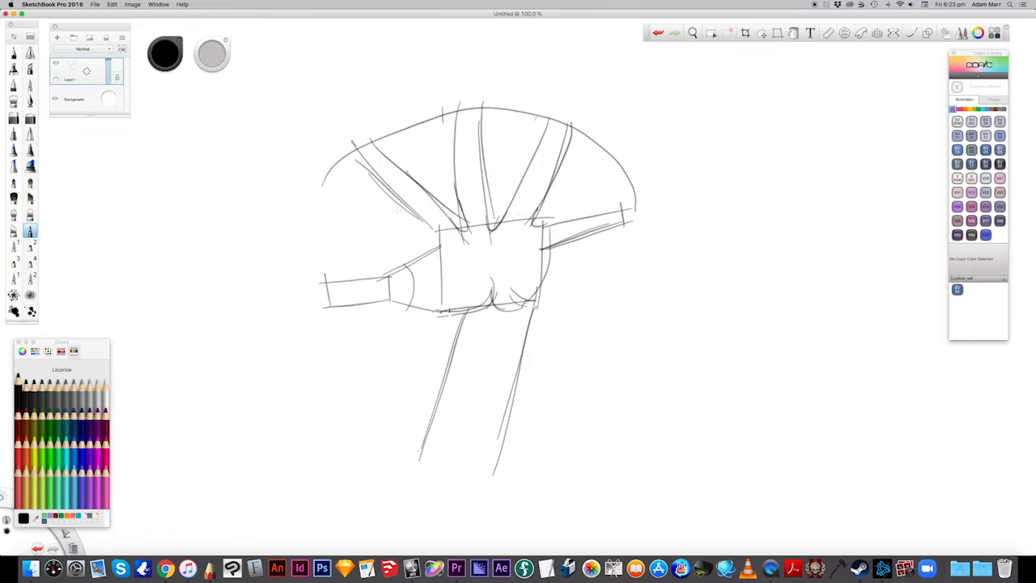
{"action": "left_click_drag", "start_coordinate": [371, 175], "coordinate": [437, 241]}
- Lasso the four fingers with the arc, move them slightly up away from the palm, and deselect
{"action": "key", "text": "m"}
{"action": "mouse_move", "coordinate": [511, 85]}
{"action": "left_mouse_down"}
{"action": "mouse_move", "coordinate": [634, 138]}
{"action": "mouse_move", "coordinate": [666, 230]}
{"action": "mouse_move", "coordinate": [593, 258]}
{"action": "mouse_move", "coordinate": [466, 251]}
{"action": "mouse_move", "coordinate": [331, 214]}
{"action": "mouse_move", "coordinate": [302, 186]}
{"action": "mouse_move", "coordinate": [326, 135]}
{"action": "mouse_move", "coordinate": [430, 95]}
{"action": "left_mouse_up"}
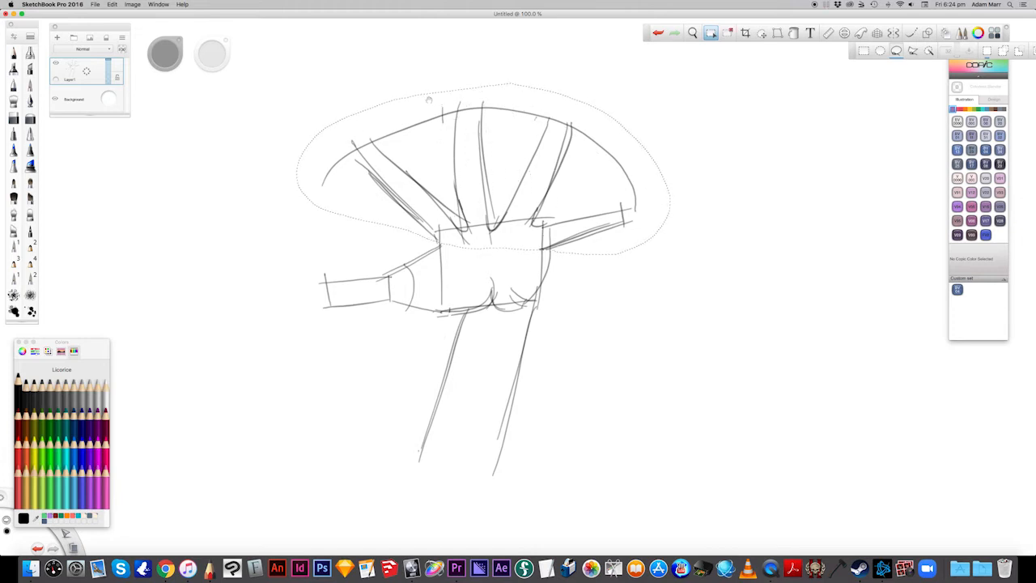
{"action": "key", "text": "v"}
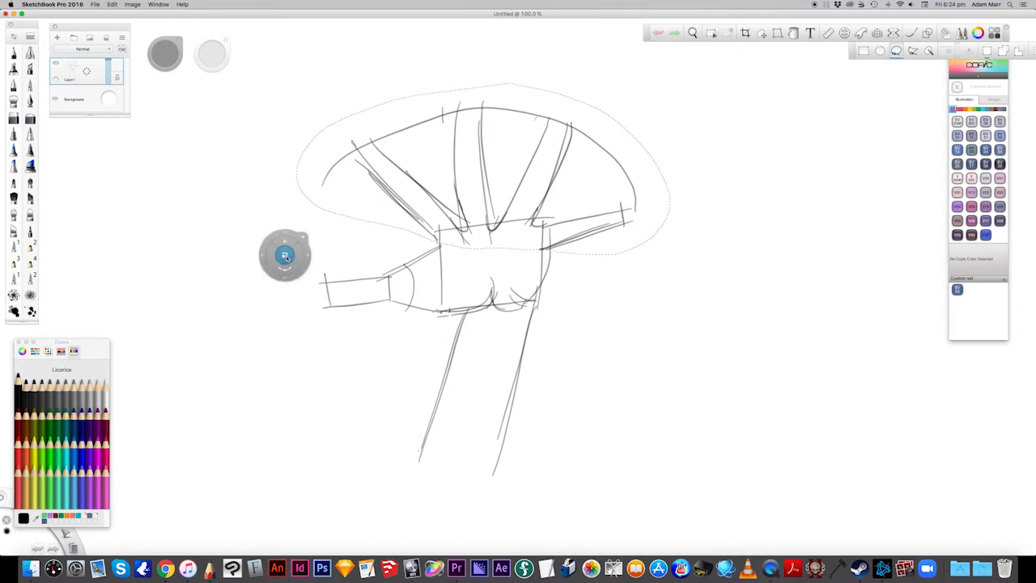
{"action": "left_click_drag", "start_coordinate": [298, 275], "coordinate": [300, 257]}
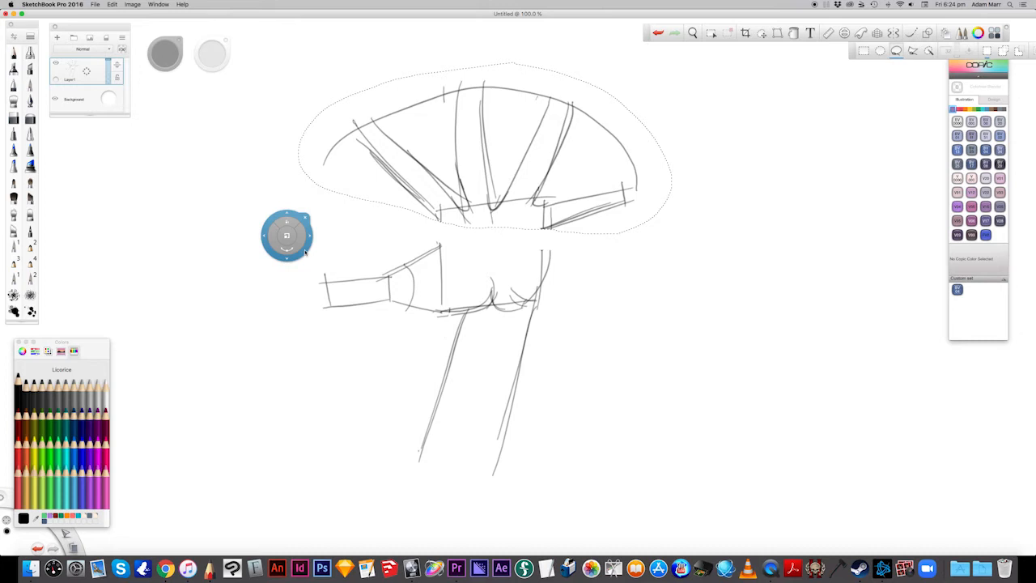
{"action": "left_click", "coordinate": [306, 251]}
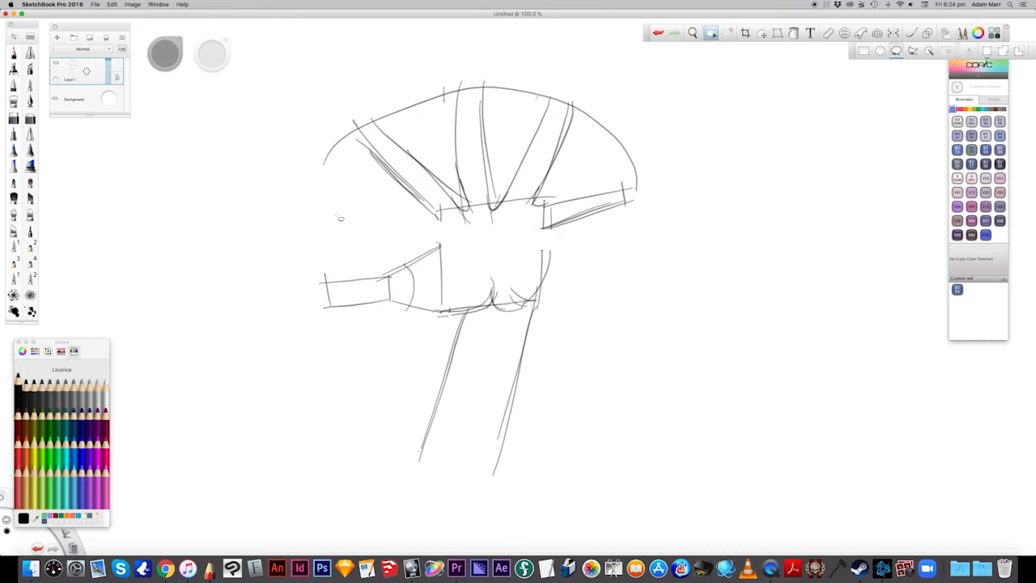
{"action": "left_click", "coordinate": [709, 36]}
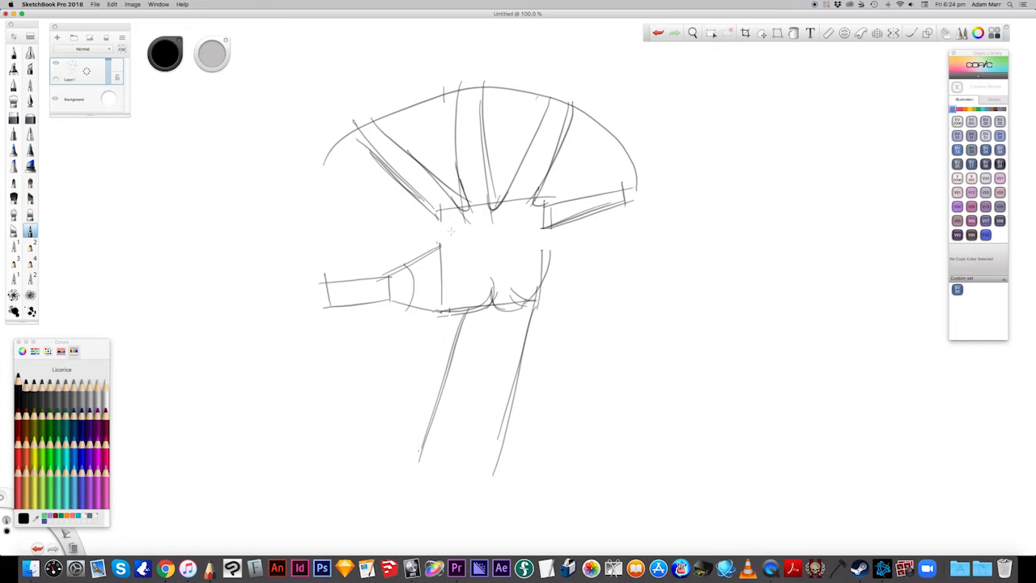
- Reconnect the palm's two sides to the raised fingers and draw a curve over the thumb mound
{"action": "left_click_drag", "start_coordinate": [441, 215], "coordinate": [409, 267]}
{"action": "left_click_drag", "start_coordinate": [547, 224], "coordinate": [550, 292]}
{"action": "left_click_drag", "start_coordinate": [549, 237], "coordinate": [534, 301]}
{"action": "left_click_drag", "start_coordinate": [551, 251], "coordinate": [532, 304]}
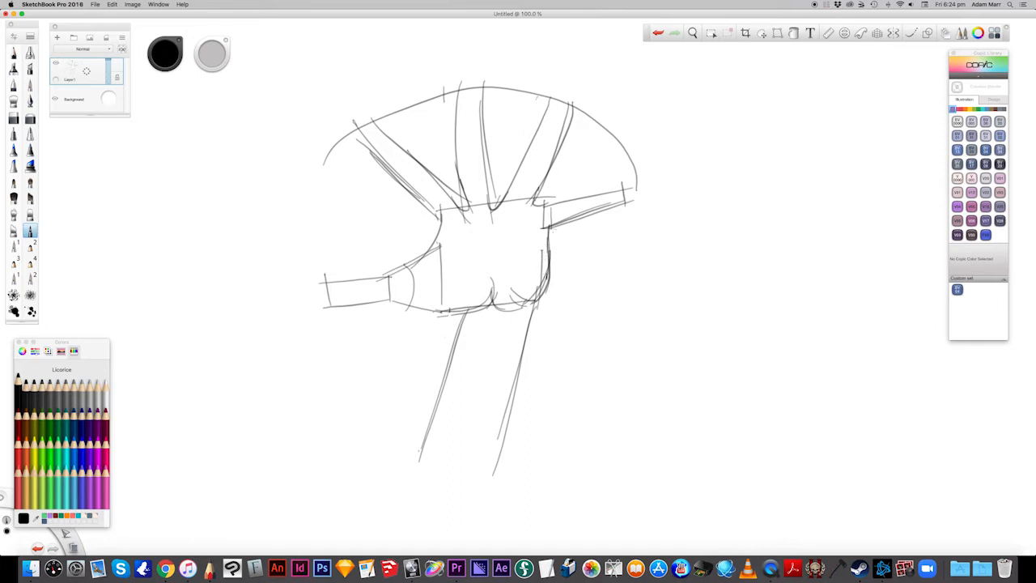
{"action": "left_click_drag", "start_coordinate": [552, 232], "coordinate": [529, 311]}
{"action": "left_click_drag", "start_coordinate": [553, 254], "coordinate": [545, 308]}
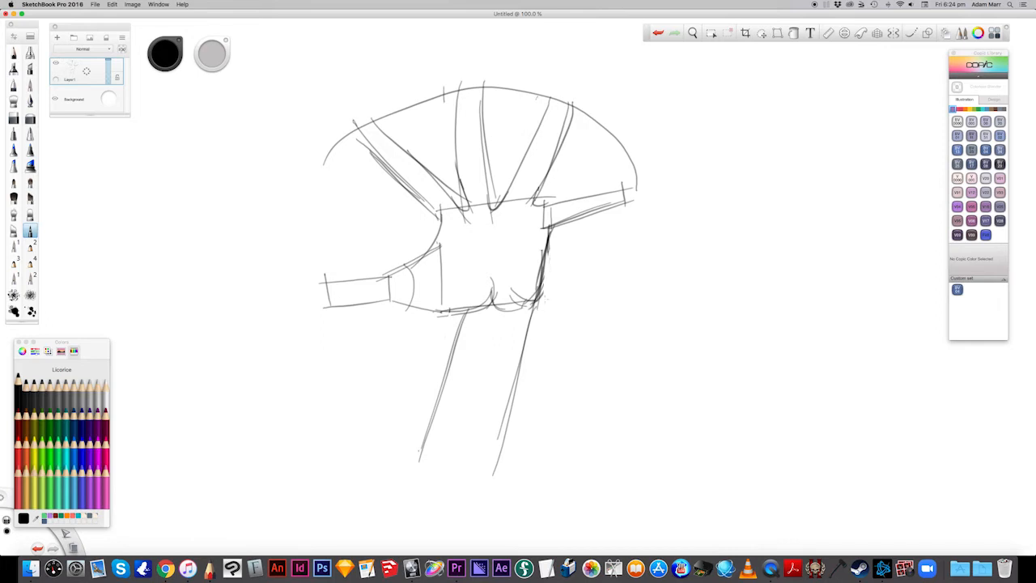
{"action": "mouse_move", "coordinate": [543, 249]}
{"action": "left_mouse_down"}
{"action": "mouse_move", "coordinate": [538, 288]}
{"action": "mouse_move", "coordinate": [534, 278]}
{"action": "left_mouse_up"}
{"action": "mouse_move", "coordinate": [440, 242]}
{"action": "left_mouse_down"}
{"action": "mouse_move", "coordinate": [483, 278]}
{"action": "mouse_move", "coordinate": [476, 248]}
{"action": "left_mouse_up"}
- Draw the upper joint lines on all four fingers and block in the ring, middle and index fingertips
{"action": "left_click_drag", "start_coordinate": [529, 145], "coordinate": [558, 155]}
{"action": "left_click_drag", "start_coordinate": [582, 101], "coordinate": [555, 160]}
{"action": "left_click_drag", "start_coordinate": [553, 92], "coordinate": [534, 141]}
{"action": "left_click_drag", "start_coordinate": [554, 95], "coordinate": [586, 105]}
{"action": "left_click_drag", "start_coordinate": [483, 78], "coordinate": [483, 158]}
{"action": "mouse_move", "coordinate": [451, 82]}
{"action": "left_mouse_down"}
{"action": "mouse_move", "coordinate": [455, 165]}
{"action": "mouse_move", "coordinate": [484, 148]}
{"action": "left_mouse_up"}
{"action": "left_click_drag", "start_coordinate": [447, 81], "coordinate": [483, 80]}
{"action": "mouse_move", "coordinate": [353, 138]}
{"action": "left_mouse_down"}
{"action": "mouse_move", "coordinate": [408, 180]}
{"action": "mouse_move", "coordinate": [417, 158]}
{"action": "left_mouse_up"}
{"action": "left_click_drag", "start_coordinate": [365, 119], "coordinate": [407, 154]}
{"action": "left_click_drag", "start_coordinate": [366, 124], "coordinate": [346, 134]}
{"action": "mouse_move", "coordinate": [584, 208]}
{"action": "left_mouse_down"}
{"action": "mouse_move", "coordinate": [584, 197]}
{"action": "mouse_move", "coordinate": [629, 184]}
{"action": "mouse_move", "coordinate": [628, 209]}
{"action": "left_mouse_up"}
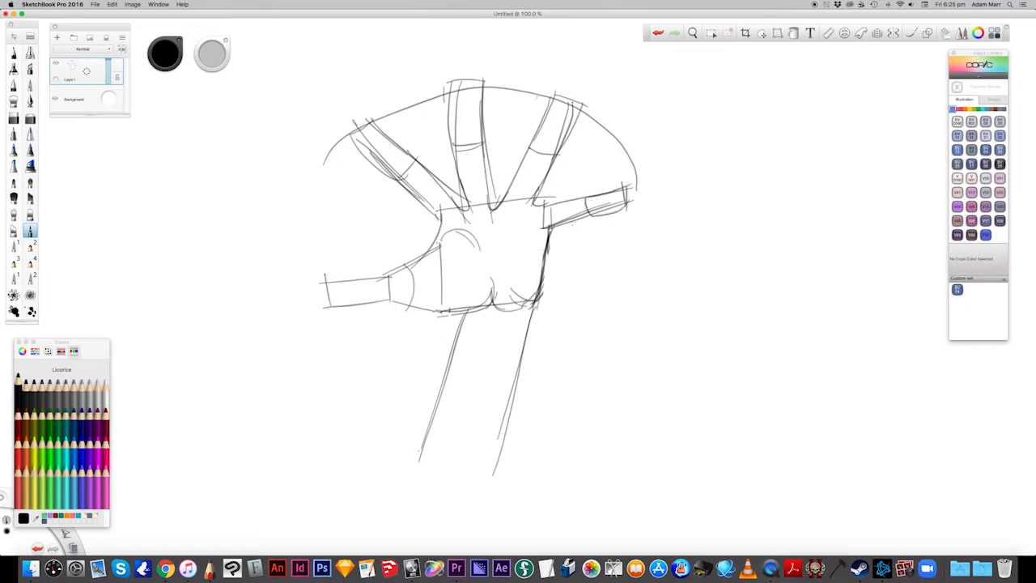
- Add the lower joint lines across the little, ring, middle and index fingers
{"action": "left_click_drag", "start_coordinate": [568, 211], "coordinate": [561, 220]}
{"action": "left_click_drag", "start_coordinate": [517, 183], "coordinate": [544, 173]}
{"action": "left_click_drag", "start_coordinate": [461, 176], "coordinate": [484, 170]}
{"action": "left_click_drag", "start_coordinate": [418, 199], "coordinate": [434, 183]}
- Sketch a smaller demonstration hand beside the main drawing with a palm square, finger fan and boxy thumb
{"action": "left_click_drag", "start_coordinate": [162, 197], "coordinate": [187, 288]}
{"action": "left_click_drag", "start_coordinate": [250, 170], "coordinate": [273, 261]}
{"action": "left_click_drag", "start_coordinate": [191, 283], "coordinate": [273, 258]}
{"action": "left_click_drag", "start_coordinate": [165, 216], "coordinate": [247, 180]}
{"action": "left_click_drag", "start_coordinate": [260, 62], "coordinate": [254, 181]}
{"action": "left_click_drag", "start_coordinate": [99, 143], "coordinate": [162, 215]}
{"action": "mouse_move", "coordinate": [110, 151]}
{"action": "left_mouse_down"}
{"action": "mouse_move", "coordinate": [171, 87]}
{"action": "mouse_move", "coordinate": [282, 61]}
{"action": "left_mouse_up"}
{"action": "mouse_move", "coordinate": [175, 247]}
{"action": "left_mouse_down"}
{"action": "mouse_move", "coordinate": [129, 289]}
{"action": "mouse_move", "coordinate": [126, 311]}
{"action": "mouse_move", "coordinate": [140, 305]}
{"action": "mouse_move", "coordinate": [98, 311]}
{"action": "left_mouse_up"}
{"action": "mouse_move", "coordinate": [98, 305]}
{"action": "left_mouse_down"}
{"action": "mouse_move", "coordinate": [110, 325]}
{"action": "mouse_move", "coordinate": [148, 298]}
{"action": "left_mouse_up"}
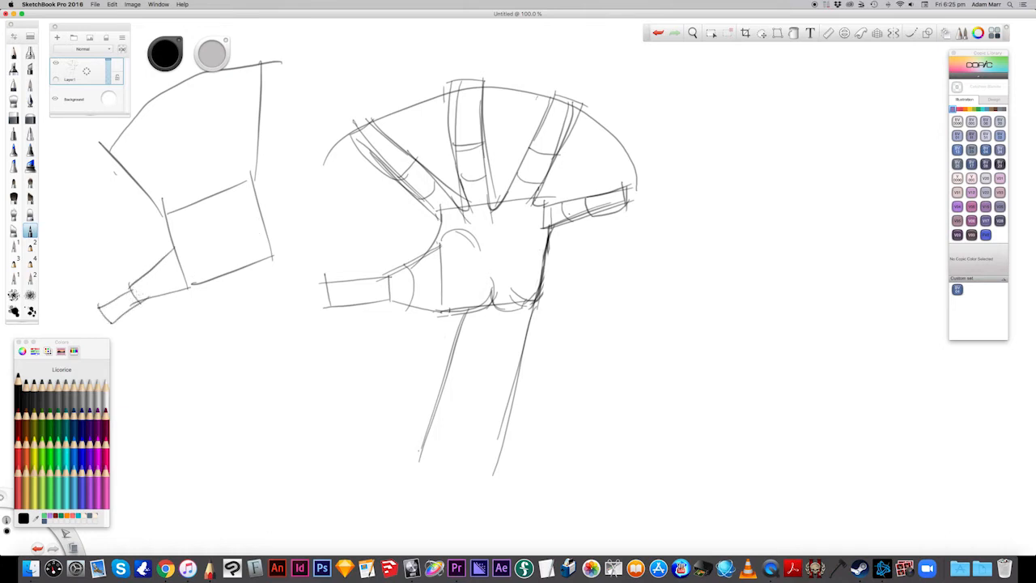
- Divide the small hand's fan into fingers and mark their joint lines
{"action": "left_click_drag", "start_coordinate": [123, 135], "coordinate": [187, 201]}
{"action": "mouse_move", "coordinate": [150, 106]}
{"action": "left_mouse_down"}
{"action": "mouse_move", "coordinate": [191, 208]}
{"action": "mouse_move", "coordinate": [203, 181]}
{"action": "left_mouse_up"}
{"action": "mouse_move", "coordinate": [194, 86]}
{"action": "left_mouse_down"}
{"action": "mouse_move", "coordinate": [225, 208]}
{"action": "mouse_move", "coordinate": [217, 98]}
{"action": "mouse_move", "coordinate": [236, 190]}
{"action": "left_mouse_up"}
{"action": "mouse_move", "coordinate": [241, 105]}
{"action": "left_mouse_down"}
{"action": "mouse_move", "coordinate": [237, 191]}
{"action": "mouse_move", "coordinate": [261, 111]}
{"action": "left_mouse_up"}
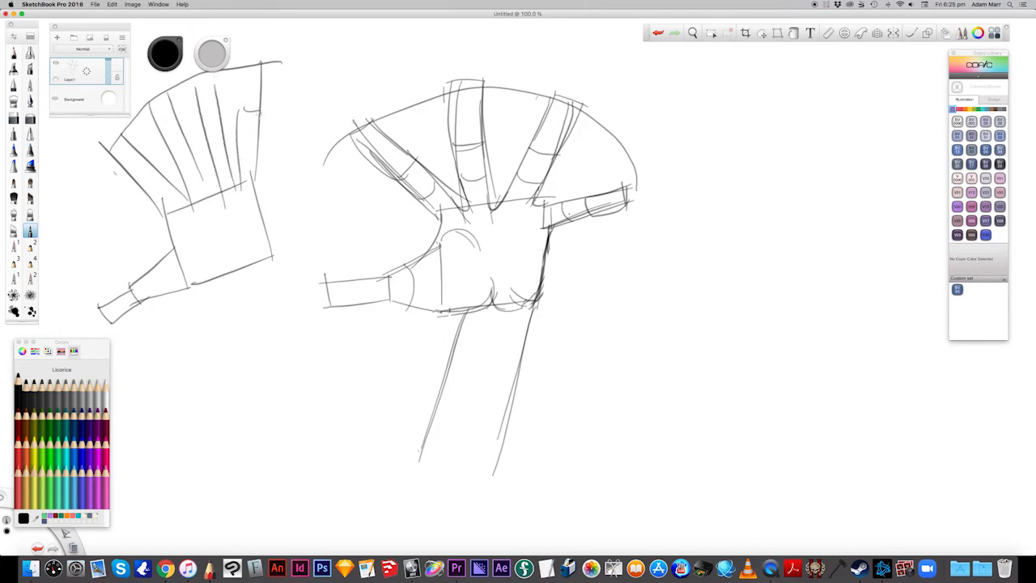
{"action": "left_click_drag", "start_coordinate": [167, 134], "coordinate": [183, 130]}
{"action": "mouse_move", "coordinate": [128, 173]}
{"action": "left_mouse_down"}
{"action": "mouse_move", "coordinate": [143, 160]}
{"action": "mouse_move", "coordinate": [157, 197]}
{"action": "mouse_move", "coordinate": [196, 165]}
{"action": "left_mouse_up"}
{"action": "left_click_drag", "start_coordinate": [203, 126], "coordinate": [216, 120]}
{"action": "left_click_drag", "start_coordinate": [212, 158], "coordinate": [254, 127]}
{"action": "left_click_drag", "start_coordinate": [246, 154], "coordinate": [259, 149]}
- Darken the main hand's finger joints with curved base creases, and erase the palm square's edge beside the thumb
{"action": "left_click_drag", "start_coordinate": [456, 147], "coordinate": [481, 145]}
{"action": "mouse_move", "coordinate": [459, 180]}
{"action": "left_mouse_down"}
{"action": "mouse_move", "coordinate": [534, 185]}
{"action": "mouse_move", "coordinate": [557, 145]}
{"action": "left_mouse_up"}
{"action": "mouse_move", "coordinate": [550, 209]}
{"action": "left_mouse_down"}
{"action": "mouse_move", "coordinate": [540, 224]}
{"action": "mouse_move", "coordinate": [513, 203]}
{"action": "mouse_move", "coordinate": [437, 217]}
{"action": "left_mouse_up"}
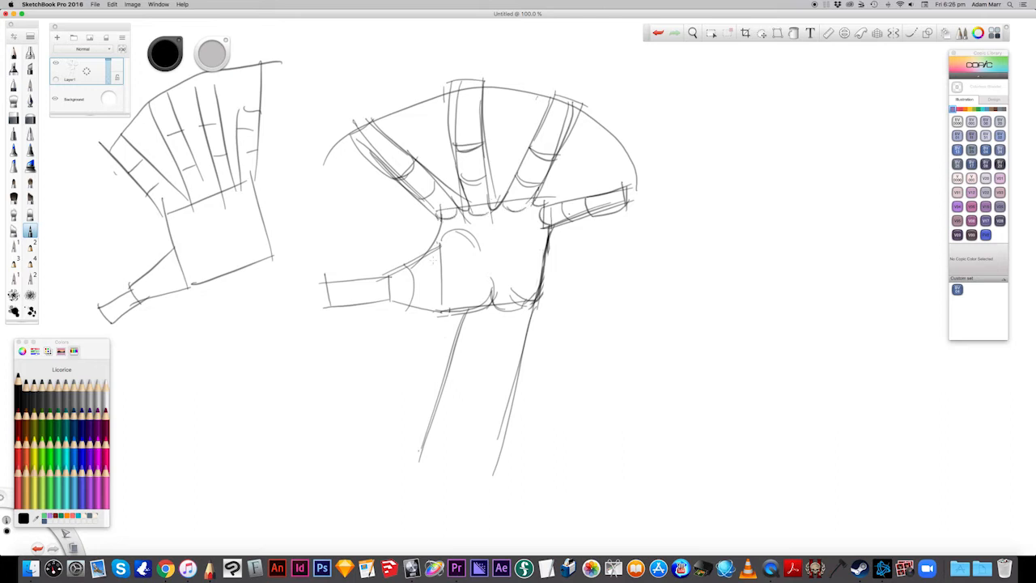
{"action": "left_click_drag", "start_coordinate": [413, 295], "coordinate": [404, 305]}
{"action": "left_click_drag", "start_coordinate": [441, 249], "coordinate": [443, 301]}
{"action": "left_click_drag", "start_coordinate": [461, 229], "coordinate": [530, 270]}
{"action": "mouse_move", "coordinate": [447, 243]}
{"action": "left_mouse_down"}
{"action": "mouse_move", "coordinate": [508, 248]}
{"action": "mouse_move", "coordinate": [522, 286]}
{"action": "left_mouse_up"}
{"action": "left_click_drag", "start_coordinate": [500, 260], "coordinate": [533, 300]}
{"action": "key", "text": "super+z"}
{"action": "key", "text": "super+z"}
{"action": "key", "text": "super+z"}
{"action": "key", "text": "super+z"}
- Draw curved creases across the palm and refine the thumb's pad and joint lines
{"action": "left_click_drag", "start_coordinate": [455, 218], "coordinate": [541, 264]}
{"action": "left_click_drag", "start_coordinate": [461, 224], "coordinate": [531, 278]}
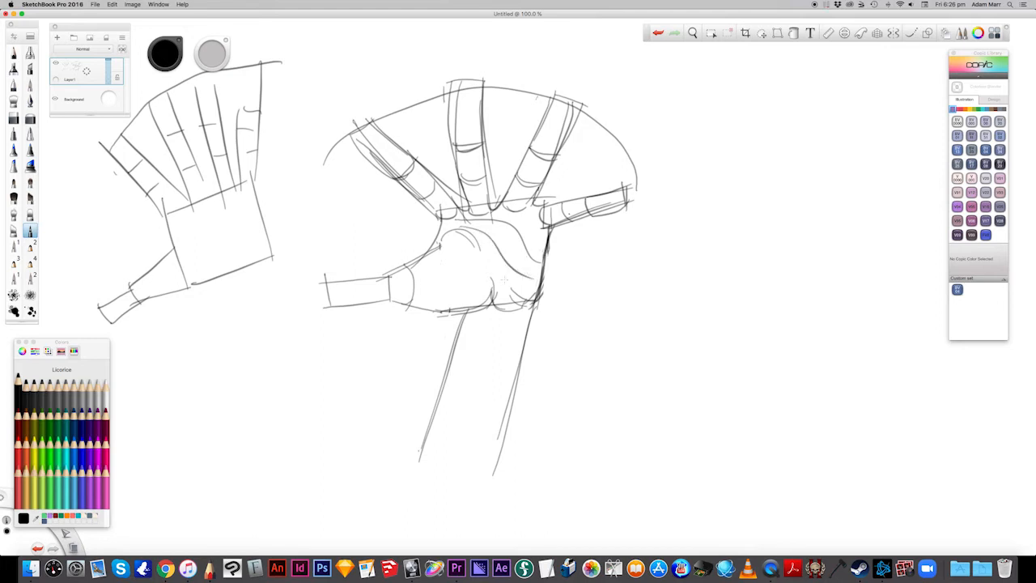
{"action": "left_click_drag", "start_coordinate": [497, 247], "coordinate": [490, 306]}
{"action": "left_click_drag", "start_coordinate": [412, 268], "coordinate": [418, 310]}
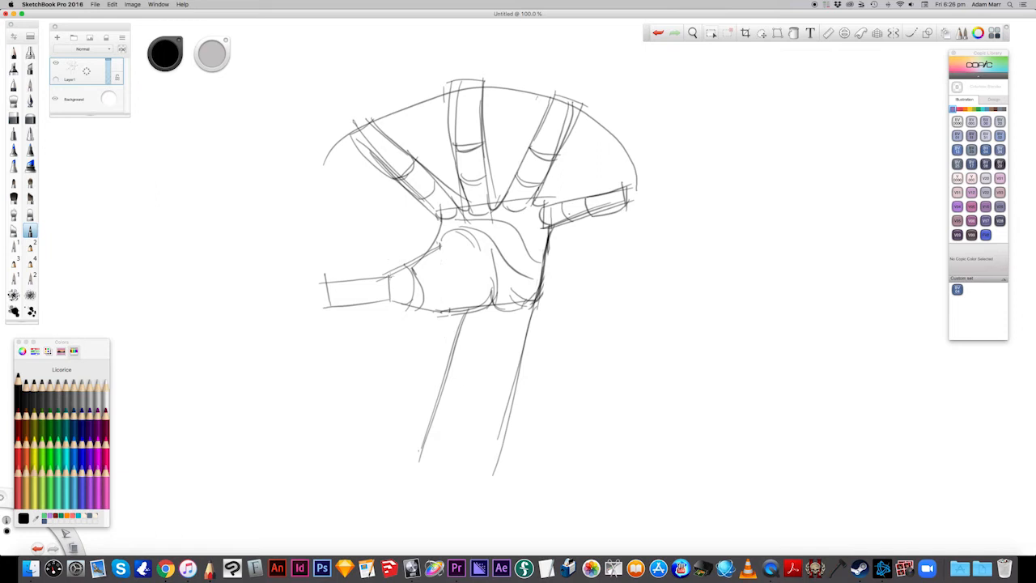
{"action": "mouse_move", "coordinate": [424, 251]}
{"action": "left_mouse_down"}
{"action": "mouse_move", "coordinate": [327, 278]}
{"action": "mouse_move", "coordinate": [319, 303]}
{"action": "mouse_move", "coordinate": [364, 293]}
{"action": "mouse_move", "coordinate": [433, 312]}
{"action": "left_mouse_up"}
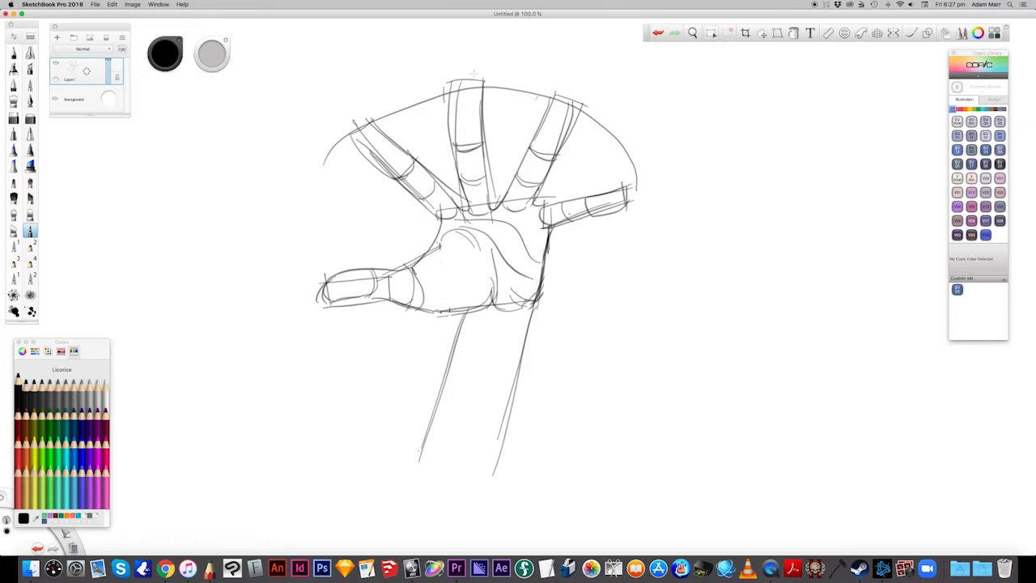
- Round off the tips of the middle, index, ring and little fingers
{"action": "mouse_move", "coordinate": [483, 98]}
{"action": "left_mouse_down"}
{"action": "mouse_move", "coordinate": [455, 84]}
{"action": "mouse_move", "coordinate": [484, 81]}
{"action": "left_mouse_up"}
{"action": "mouse_move", "coordinate": [364, 123]}
{"action": "left_mouse_down"}
{"action": "mouse_move", "coordinate": [380, 137]}
{"action": "mouse_move", "coordinate": [368, 162]}
{"action": "mouse_move", "coordinate": [377, 169]}
{"action": "left_mouse_up"}
{"action": "mouse_move", "coordinate": [550, 104]}
{"action": "left_mouse_down"}
{"action": "mouse_move", "coordinate": [574, 95]}
{"action": "mouse_move", "coordinate": [581, 114]}
{"action": "mouse_move", "coordinate": [576, 92]}
{"action": "left_mouse_up"}
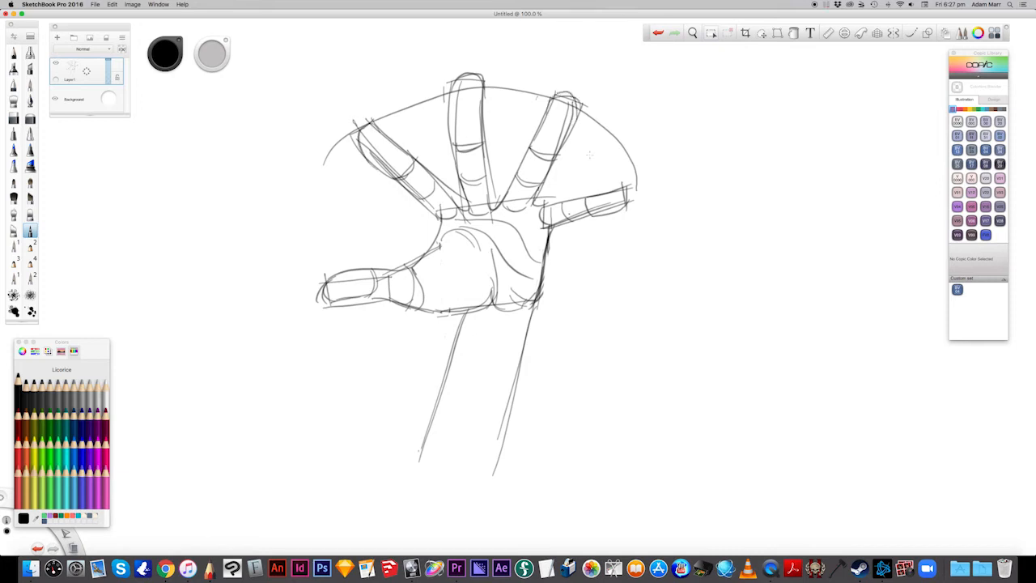
{"action": "mouse_move", "coordinate": [612, 195]}
{"action": "left_mouse_down"}
{"action": "mouse_move", "coordinate": [627, 189]}
{"action": "mouse_move", "coordinate": [626, 208]}
{"action": "left_mouse_up"}
{"action": "mouse_move", "coordinate": [627, 188]}
{"action": "left_mouse_down"}
{"action": "mouse_move", "coordinate": [627, 204]}
{"action": "mouse_move", "coordinate": [605, 213]}
{"action": "left_mouse_up"}
{"action": "left_click_drag", "start_coordinate": [624, 203], "coordinate": [589, 215]}
- Draw wrist creases below the palm and redraw the forearm's outer and inner contours
{"action": "mouse_move", "coordinate": [488, 206]}
{"action": "left_mouse_down"}
{"action": "mouse_move", "coordinate": [505, 198]}
{"action": "mouse_move", "coordinate": [554, 212]}
{"action": "left_mouse_up"}
{"action": "mouse_move", "coordinate": [445, 313]}
{"action": "left_mouse_down"}
{"action": "mouse_move", "coordinate": [528, 313]}
{"action": "mouse_move", "coordinate": [496, 327]}
{"action": "mouse_move", "coordinate": [528, 324]}
{"action": "left_mouse_up"}
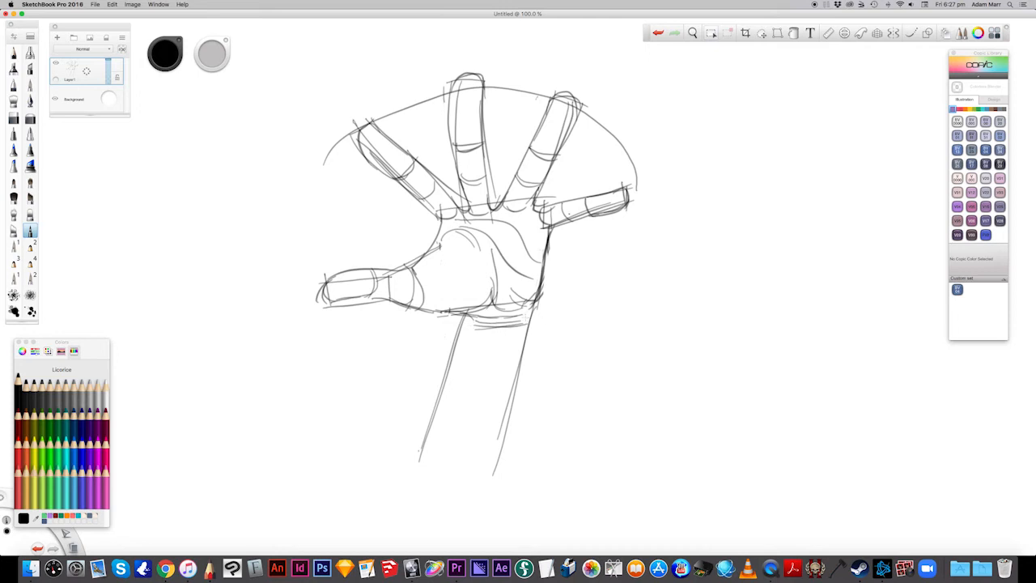
{"action": "left_click_drag", "start_coordinate": [540, 288], "coordinate": [502, 476]}
{"action": "left_click_drag", "start_coordinate": [514, 409], "coordinate": [501, 484]}
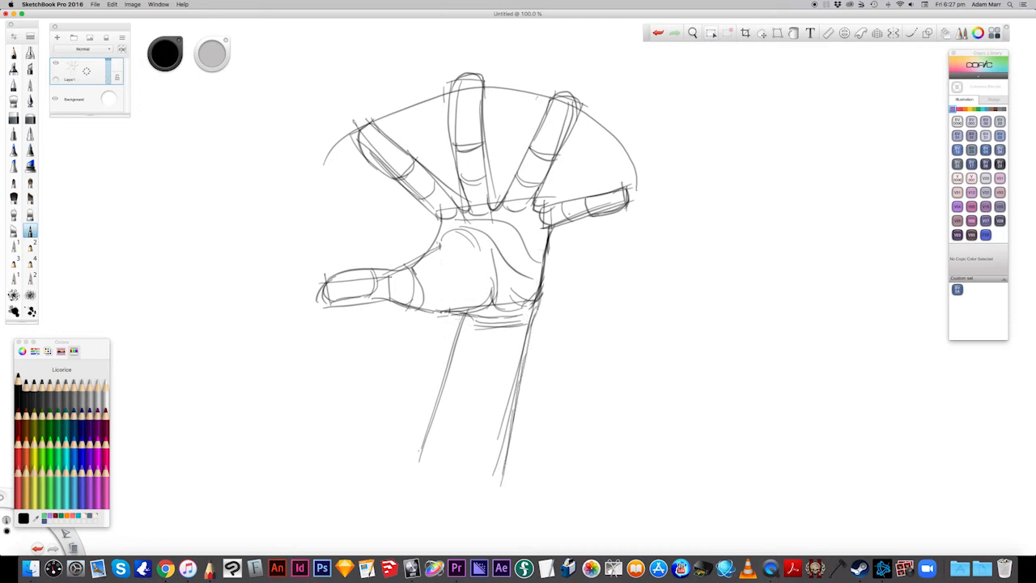
{"action": "left_click_drag", "start_coordinate": [473, 307], "coordinate": [445, 372]}
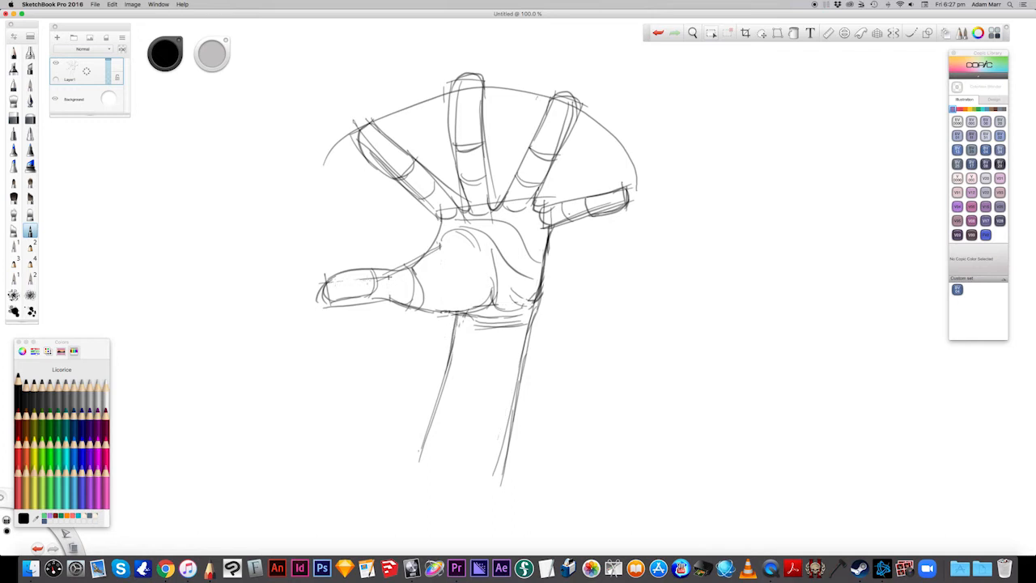
- Clean up the line under the thumb and delete the construction arc around the fingertips
{"action": "mouse_move", "coordinate": [362, 304]}
{"action": "left_mouse_down"}
{"action": "mouse_move", "coordinate": [326, 308]}
{"action": "mouse_move", "coordinate": [384, 303]}
{"action": "left_mouse_up"}
{"action": "key", "text": "l"}
{"action": "mouse_move", "coordinate": [423, 72]}
{"action": "left_mouse_down"}
{"action": "mouse_move", "coordinate": [440, 107]}
{"action": "mouse_move", "coordinate": [390, 127]}
{"action": "mouse_move", "coordinate": [371, 122]}
{"action": "mouse_move", "coordinate": [360, 93]}
{"action": "left_mouse_up"}
{"action": "key", "text": "Delete"}
{"action": "mouse_move", "coordinate": [492, 67]}
{"action": "left_mouse_down"}
{"action": "mouse_move", "coordinate": [490, 99]}
{"action": "mouse_move", "coordinate": [549, 103]}
{"action": "mouse_move", "coordinate": [556, 82]}
{"action": "mouse_move", "coordinate": [495, 63]}
{"action": "left_mouse_up"}
{"action": "key", "text": "Delete"}
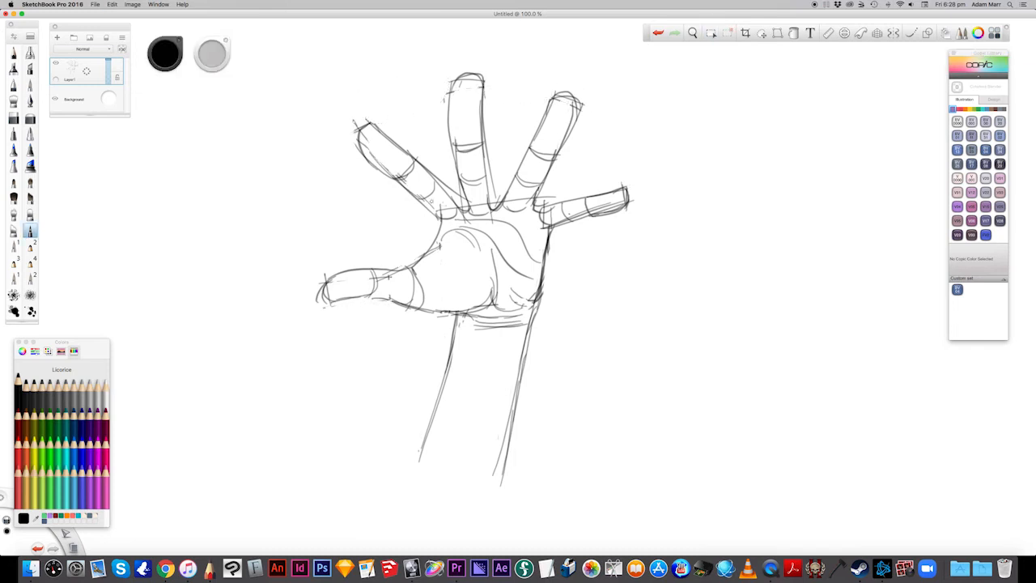
- Erase the guide line across the finger bases, then redraw the finger webs and add another palm crease
{"action": "mouse_move", "coordinate": [435, 205]}
{"action": "left_mouse_down"}
{"action": "mouse_move", "coordinate": [482, 208]}
{"action": "mouse_move", "coordinate": [495, 183]}
{"action": "mouse_move", "coordinate": [509, 202]}
{"action": "mouse_move", "coordinate": [548, 202]}
{"action": "left_mouse_up"}
{"action": "left_click_drag", "start_coordinate": [487, 147], "coordinate": [492, 181]}
{"action": "left_click_drag", "start_coordinate": [513, 274], "coordinate": [530, 289]}
{"action": "left_click_drag", "start_coordinate": [492, 210], "coordinate": [504, 199]}
{"action": "mouse_move", "coordinate": [536, 194]}
{"action": "left_mouse_down"}
{"action": "mouse_move", "coordinate": [532, 211]}
{"action": "mouse_move", "coordinate": [586, 198]}
{"action": "left_mouse_up"}
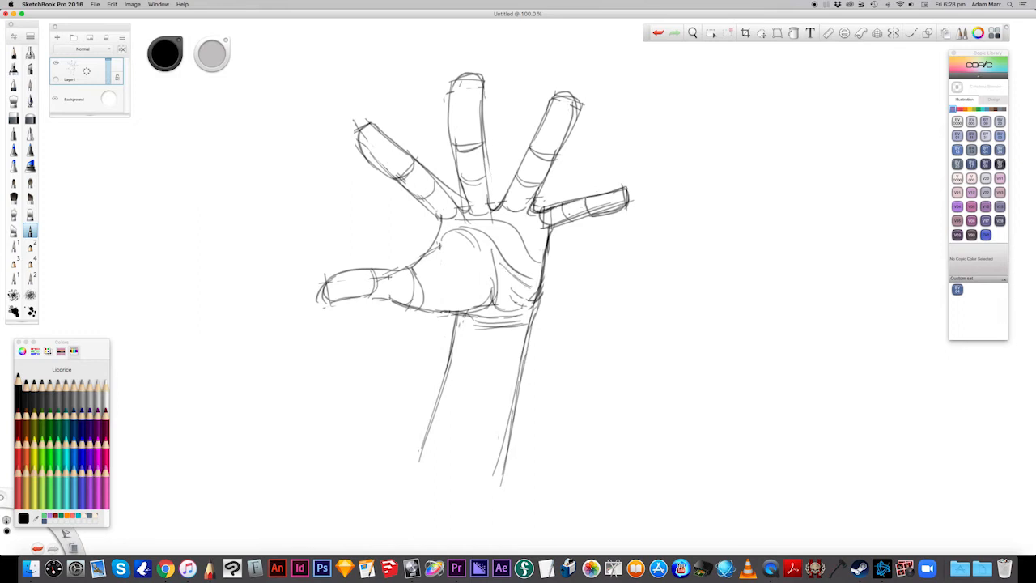
- Add a new layer above the sketch, switch to a broad round brush, and lower the new layer's opacity
{"action": "left_click_drag", "start_coordinate": [87, 72], "coordinate": [87, 50]}
{"action": "left_click", "coordinate": [30, 84]}
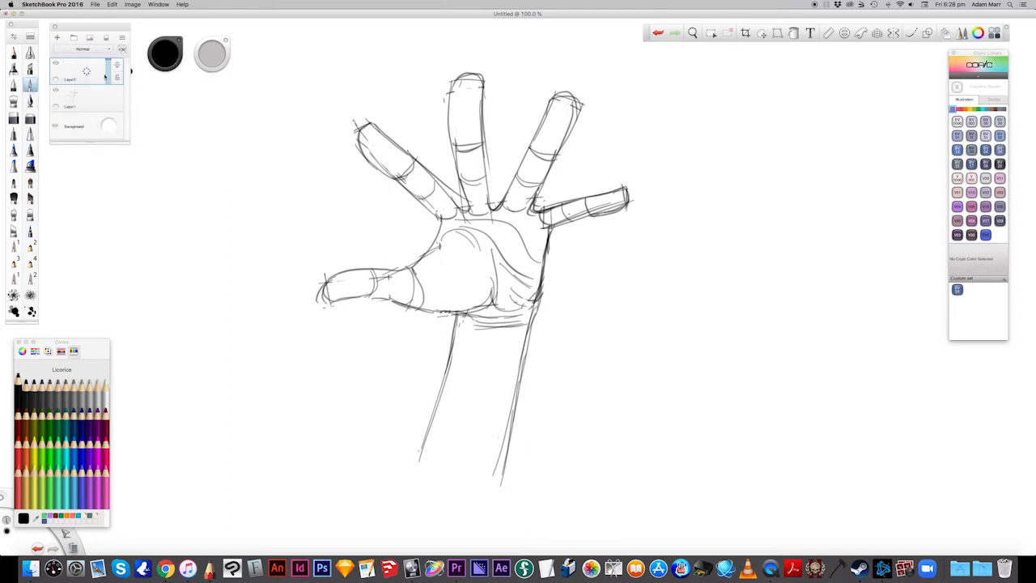
{"action": "left_click_drag", "start_coordinate": [108, 60], "coordinate": [109, 77]}
{"action": "left_click", "coordinate": [97, 103]}
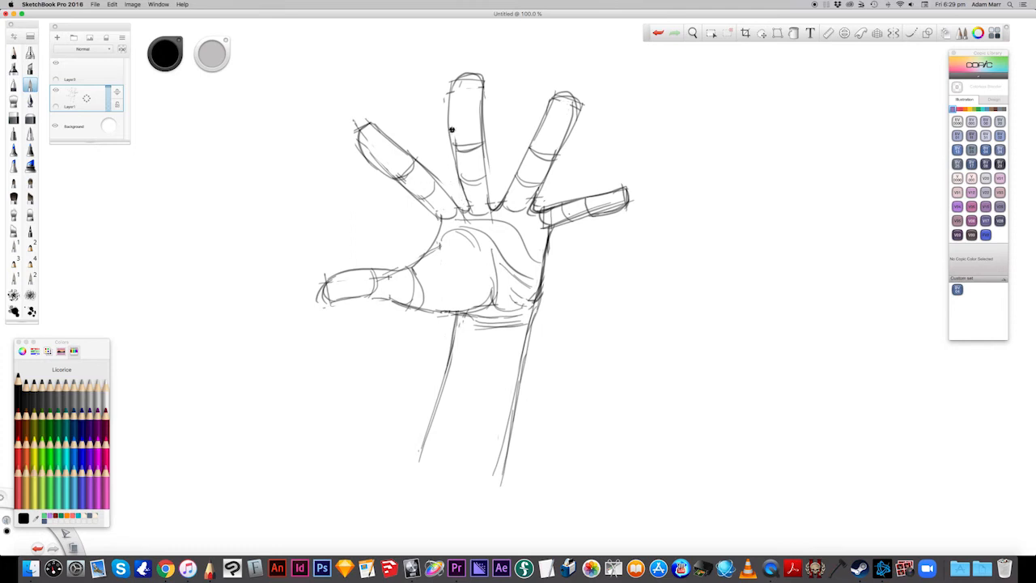
{"action": "left_click", "coordinate": [91, 75]}
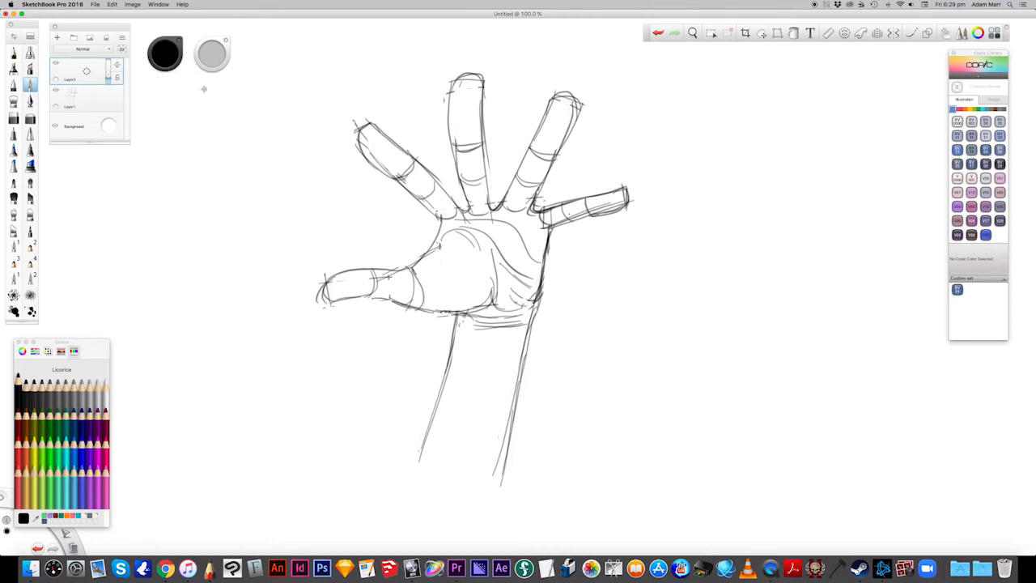
- Shade the inner sides of the index, middle, ring and little fingers and the palm below them in translucent gray
{"action": "mouse_move", "coordinate": [211, 55]}
{"action": "left_mouse_down"}
{"action": "mouse_move", "coordinate": [212, 106]}
{"action": "mouse_move", "coordinate": [389, 105]}
{"action": "mouse_move", "coordinate": [307, 111]}
{"action": "mouse_move", "coordinate": [470, 99]}
{"action": "mouse_move", "coordinate": [358, 88]}
{"action": "mouse_move", "coordinate": [472, 91]}
{"action": "left_mouse_up"}
{"action": "mouse_move", "coordinate": [382, 154]}
{"action": "left_mouse_down"}
{"action": "mouse_move", "coordinate": [364, 138]}
{"action": "mouse_move", "coordinate": [445, 214]}
{"action": "mouse_move", "coordinate": [445, 204]}
{"action": "mouse_move", "coordinate": [455, 219]}
{"action": "mouse_move", "coordinate": [441, 236]}
{"action": "mouse_move", "coordinate": [460, 219]}
{"action": "left_mouse_up"}
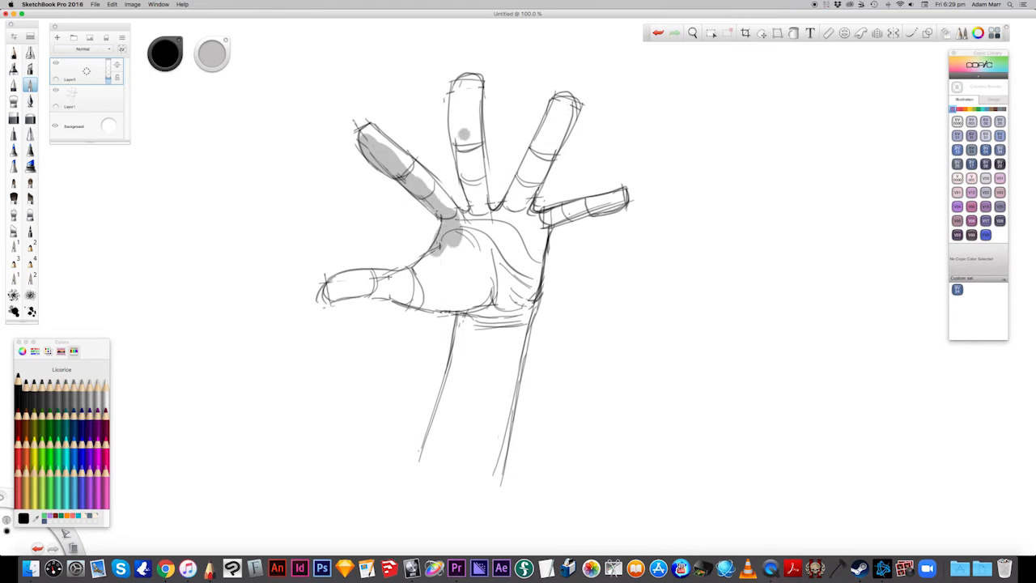
{"action": "mouse_move", "coordinate": [468, 90]}
{"action": "left_mouse_down"}
{"action": "mouse_move", "coordinate": [461, 134]}
{"action": "mouse_move", "coordinate": [476, 174]}
{"action": "left_mouse_up"}
{"action": "left_click_drag", "start_coordinate": [471, 197], "coordinate": [480, 221]}
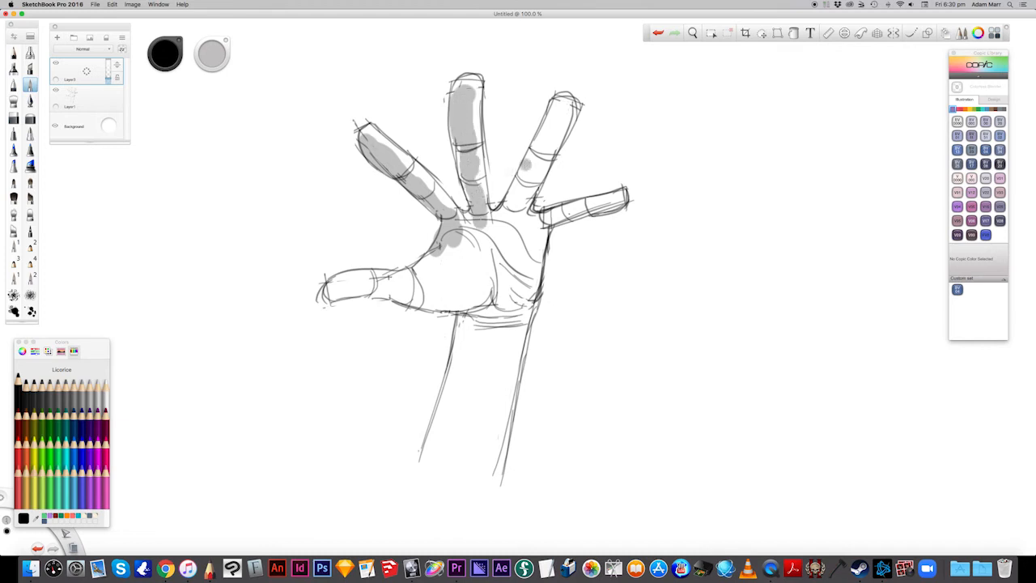
{"action": "mouse_move", "coordinate": [553, 131]}
{"action": "left_mouse_down"}
{"action": "mouse_move", "coordinate": [559, 108]}
{"action": "mouse_move", "coordinate": [518, 202]}
{"action": "mouse_move", "coordinate": [550, 210]}
{"action": "mouse_move", "coordinate": [542, 233]}
{"action": "mouse_move", "coordinate": [631, 197]}
{"action": "left_mouse_up"}
{"action": "mouse_move", "coordinate": [518, 243]}
{"action": "left_mouse_down"}
{"action": "mouse_move", "coordinate": [508, 254]}
{"action": "mouse_move", "coordinate": [515, 238]}
{"action": "mouse_move", "coordinate": [487, 222]}
{"action": "mouse_move", "coordinate": [510, 243]}
{"action": "mouse_move", "coordinate": [528, 235]}
{"action": "left_mouse_up"}
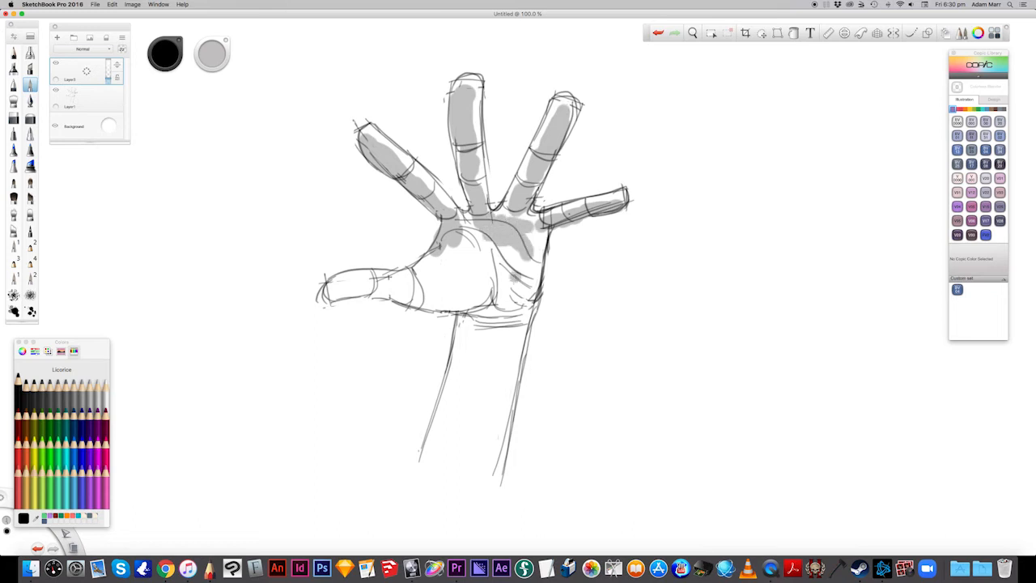
- Resize the brush and shade along the main palm creases and the lower edge of the thumb mound
{"action": "left_click_drag", "start_coordinate": [211, 54], "coordinate": [170, 135]}
{"action": "left_click_drag", "start_coordinate": [477, 236], "coordinate": [531, 279]}
{"action": "left_click_drag", "start_coordinate": [211, 54], "coordinate": [189, 106]}
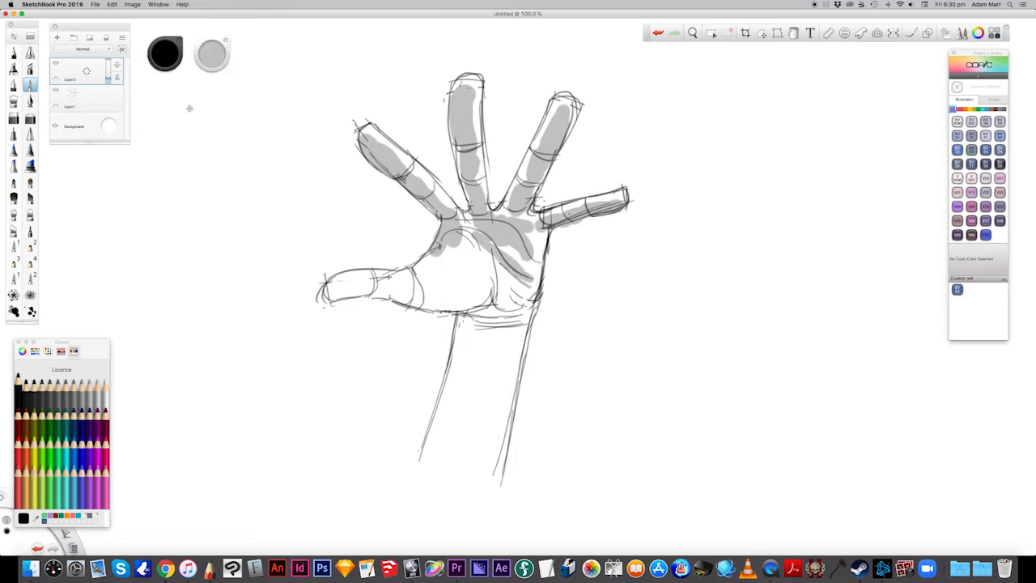
{"action": "left_click_drag", "start_coordinate": [498, 257], "coordinate": [491, 313]}
{"action": "left_click_drag", "start_coordinate": [217, 57], "coordinate": [285, 47]}
{"action": "mouse_move", "coordinate": [489, 297]}
{"action": "left_mouse_down"}
{"action": "mouse_move", "coordinate": [441, 308]}
{"action": "mouse_move", "coordinate": [401, 301]}
{"action": "left_mouse_up"}
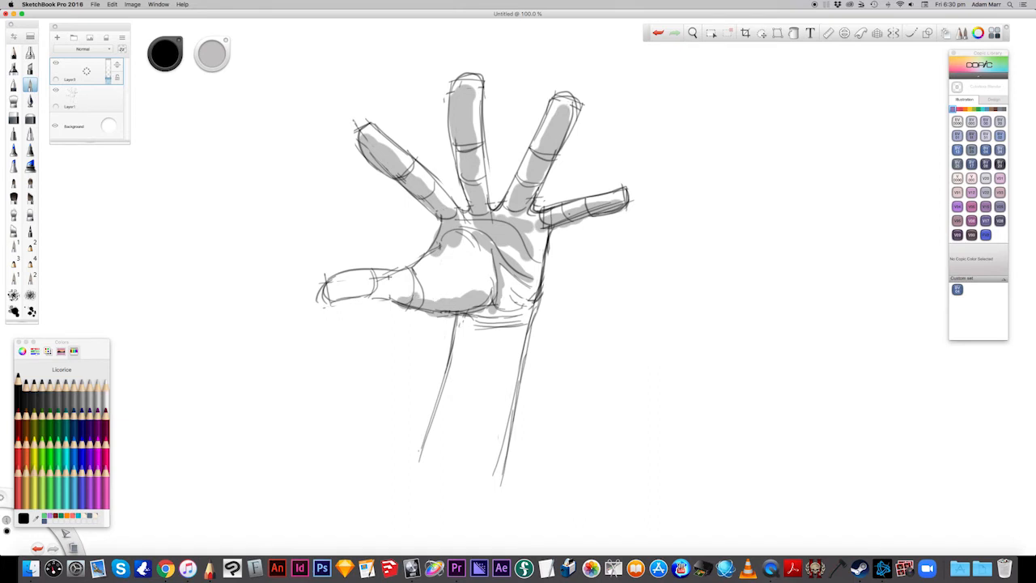
- Shade the thumb's underside, the heel of the palm and the creases near the palm's outer edge
{"action": "left_click_drag", "start_coordinate": [212, 54], "coordinate": [212, 57]}
{"action": "left_click_drag", "start_coordinate": [400, 297], "coordinate": [447, 291]}
{"action": "mouse_move", "coordinate": [539, 292]}
{"action": "left_mouse_down"}
{"action": "mouse_move", "coordinate": [513, 293]}
{"action": "mouse_move", "coordinate": [518, 308]}
{"action": "left_mouse_up"}
{"action": "left_click_drag", "start_coordinate": [212, 54], "coordinate": [159, 143]}
{"action": "left_click_drag", "start_coordinate": [530, 261], "coordinate": [539, 264]}
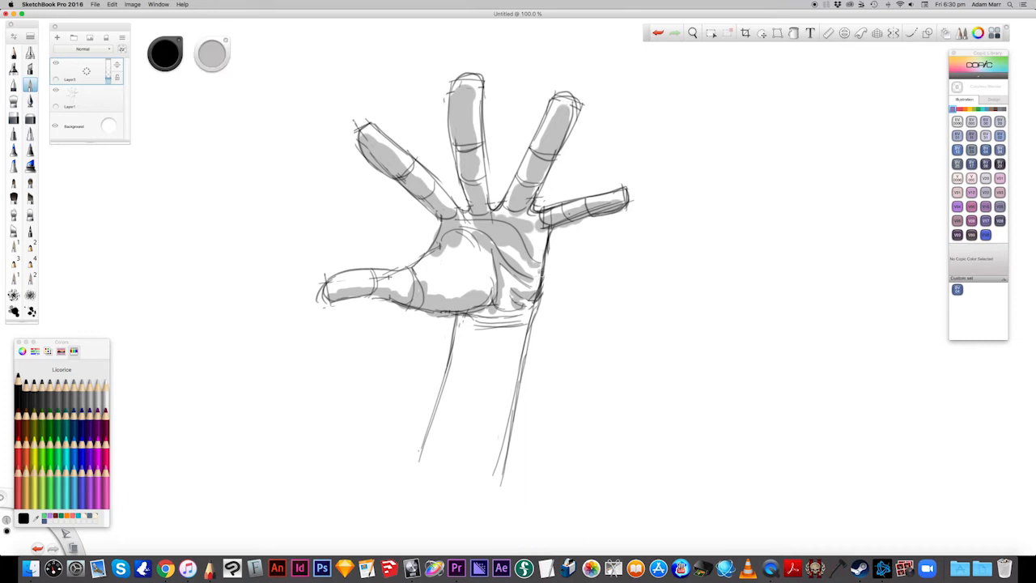
- Shade along the wrist creases and the top of the forearm's thumb-side edge
{"action": "left_click_drag", "start_coordinate": [530, 308], "coordinate": [505, 311]}
{"action": "left_click_drag", "start_coordinate": [520, 318], "coordinate": [470, 316]}
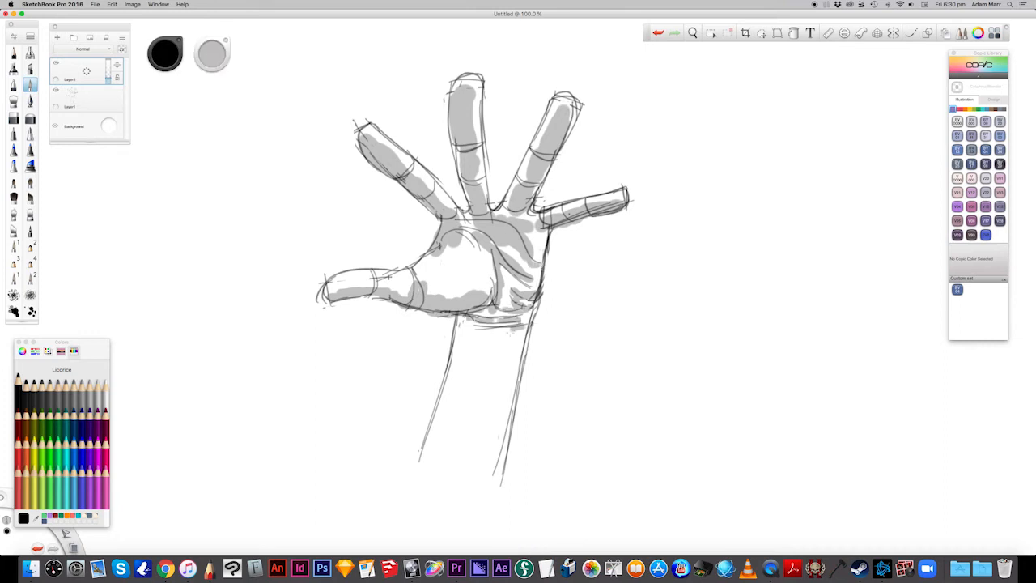
{"action": "left_click_drag", "start_coordinate": [216, 56], "coordinate": [363, 57]}
{"action": "mouse_move", "coordinate": [464, 318]}
{"action": "left_mouse_down"}
{"action": "mouse_move", "coordinate": [445, 430]}
{"action": "mouse_move", "coordinate": [457, 336]}
{"action": "left_mouse_up"}
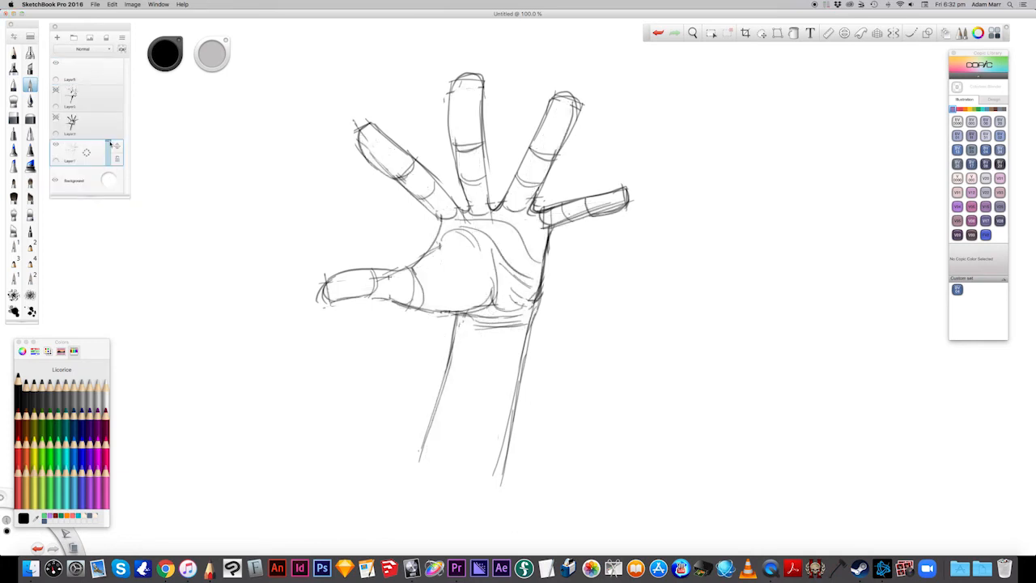
- Fade the hand sketch layer, select the top layer, and choose a fine brush in Maraschino red
{"action": "left_click_drag", "start_coordinate": [110, 147], "coordinate": [109, 162]}
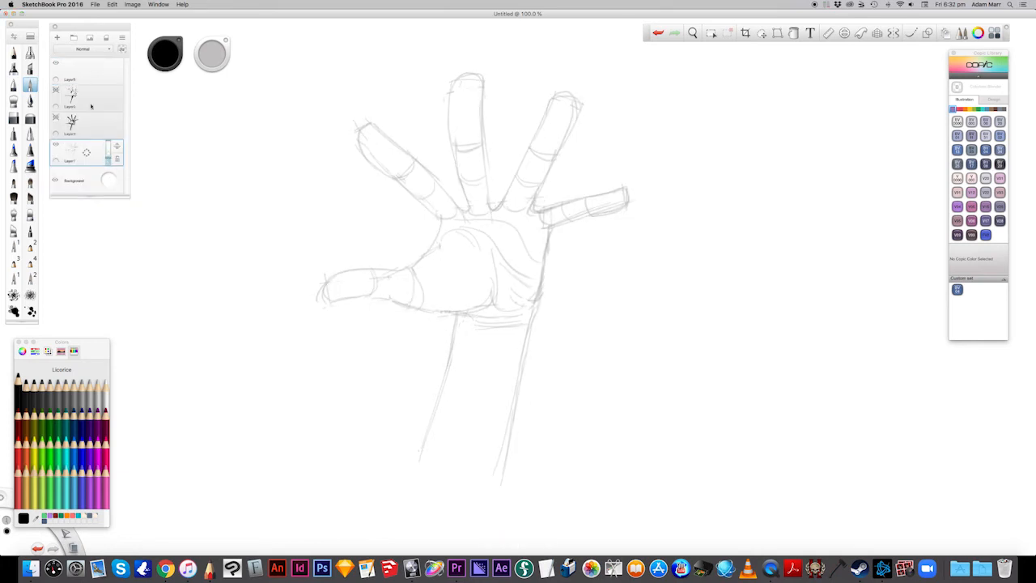
{"action": "left_click", "coordinate": [119, 81]}
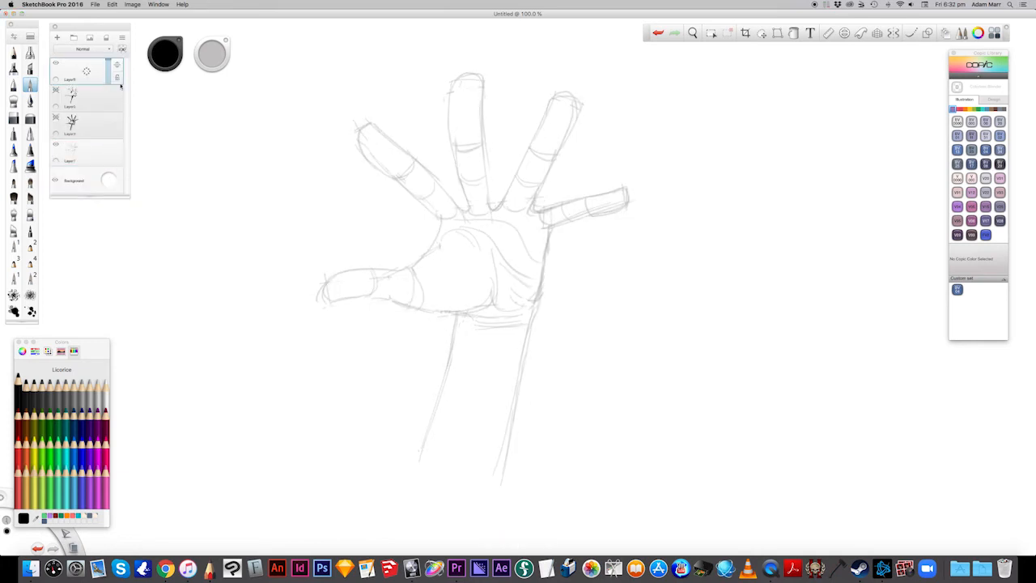
{"action": "left_click", "coordinate": [19, 443]}
{"action": "left_click", "coordinate": [30, 231]}
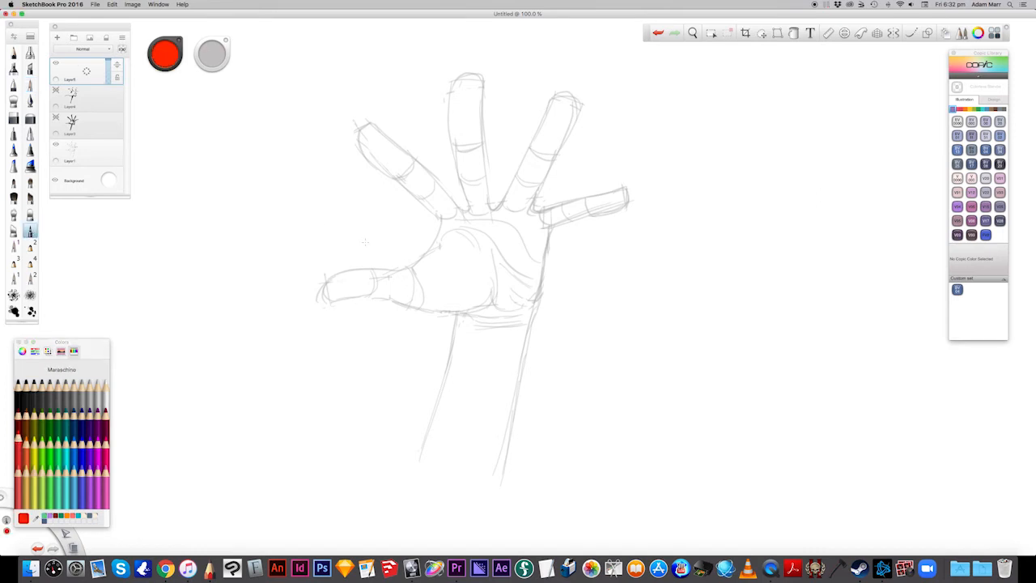
- Draw the red four-sided palm shape over the faded sketch and a fan-shaped arc enclosing the four fingers
{"action": "left_click_drag", "start_coordinate": [441, 215], "coordinate": [439, 318]}
{"action": "mouse_move", "coordinate": [437, 218]}
{"action": "left_mouse_down"}
{"action": "mouse_move", "coordinate": [552, 220]}
{"action": "mouse_move", "coordinate": [534, 330]}
{"action": "left_mouse_up"}
{"action": "left_click_drag", "start_coordinate": [449, 309], "coordinate": [552, 306]}
{"action": "mouse_move", "coordinate": [629, 202]}
{"action": "left_mouse_down"}
{"action": "mouse_move", "coordinate": [555, 81]}
{"action": "mouse_move", "coordinate": [340, 157]}
{"action": "mouse_move", "coordinate": [439, 217]}
{"action": "left_mouse_up"}
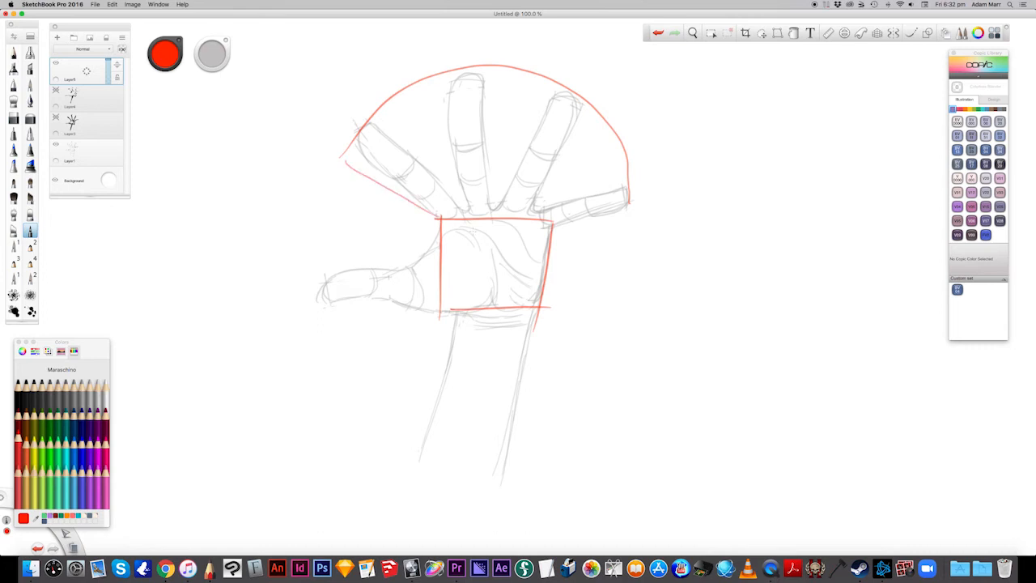
- Draw straight red guides for the four fingers and the block shape of the thumb joined to the palm
{"action": "left_click_drag", "start_coordinate": [541, 231], "coordinate": [646, 202]}
{"action": "left_click_drag", "start_coordinate": [369, 124], "coordinate": [457, 203]}
{"action": "left_click_drag", "start_coordinate": [444, 72], "coordinate": [466, 214]}
{"action": "mouse_move", "coordinate": [479, 62]}
{"action": "left_mouse_down"}
{"action": "mouse_move", "coordinate": [487, 219]}
{"action": "mouse_move", "coordinate": [565, 89]}
{"action": "left_mouse_up"}
{"action": "mouse_move", "coordinate": [597, 100]}
{"action": "left_mouse_down"}
{"action": "mouse_move", "coordinate": [524, 215]}
{"action": "mouse_move", "coordinate": [629, 189]}
{"action": "left_mouse_up"}
{"action": "left_click_drag", "start_coordinate": [447, 228], "coordinate": [382, 280]}
{"action": "mouse_move", "coordinate": [450, 313]}
{"action": "left_mouse_down"}
{"action": "mouse_move", "coordinate": [366, 293]}
{"action": "mouse_move", "coordinate": [382, 290]}
{"action": "left_mouse_up"}
{"action": "mouse_move", "coordinate": [320, 275]}
{"action": "left_mouse_down"}
{"action": "mouse_move", "coordinate": [390, 264]}
{"action": "mouse_move", "coordinate": [325, 309]}
{"action": "mouse_move", "coordinate": [388, 291]}
{"action": "left_mouse_up"}
- Trace the thumb mound and palm creases in red and draw both edges of the forearm
{"action": "mouse_move", "coordinate": [474, 229]}
{"action": "left_mouse_down"}
{"action": "mouse_move", "coordinate": [498, 285]}
{"action": "mouse_move", "coordinate": [495, 311]}
{"action": "left_mouse_up"}
{"action": "left_click_drag", "start_coordinate": [485, 259], "coordinate": [496, 306]}
{"action": "mouse_move", "coordinate": [489, 244]}
{"action": "left_mouse_down"}
{"action": "mouse_move", "coordinate": [520, 298]}
{"action": "mouse_move", "coordinate": [499, 311]}
{"action": "mouse_move", "coordinate": [449, 312]}
{"action": "mouse_move", "coordinate": [517, 321]}
{"action": "mouse_move", "coordinate": [413, 481]}
{"action": "left_mouse_up"}
{"action": "left_click_drag", "start_coordinate": [538, 298], "coordinate": [500, 451]}
{"action": "left_click_drag", "start_coordinate": [531, 317], "coordinate": [490, 479]}
- Mark the thumb's base joint and the joint lines of the index, middle and ring fingers in red
{"action": "left_click_drag", "start_coordinate": [410, 264], "coordinate": [403, 311]}
{"action": "mouse_move", "coordinate": [407, 167]}
{"action": "left_mouse_down"}
{"action": "mouse_move", "coordinate": [381, 188]}
{"action": "mouse_move", "coordinate": [416, 203]}
{"action": "left_mouse_up"}
{"action": "left_click_drag", "start_coordinate": [458, 151], "coordinate": [490, 132]}
{"action": "left_click_drag", "start_coordinate": [458, 177], "coordinate": [481, 175]}
{"action": "mouse_move", "coordinate": [528, 147]}
{"action": "left_mouse_down"}
{"action": "mouse_move", "coordinate": [561, 159]}
{"action": "mouse_move", "coordinate": [540, 189]}
{"action": "left_mouse_up"}
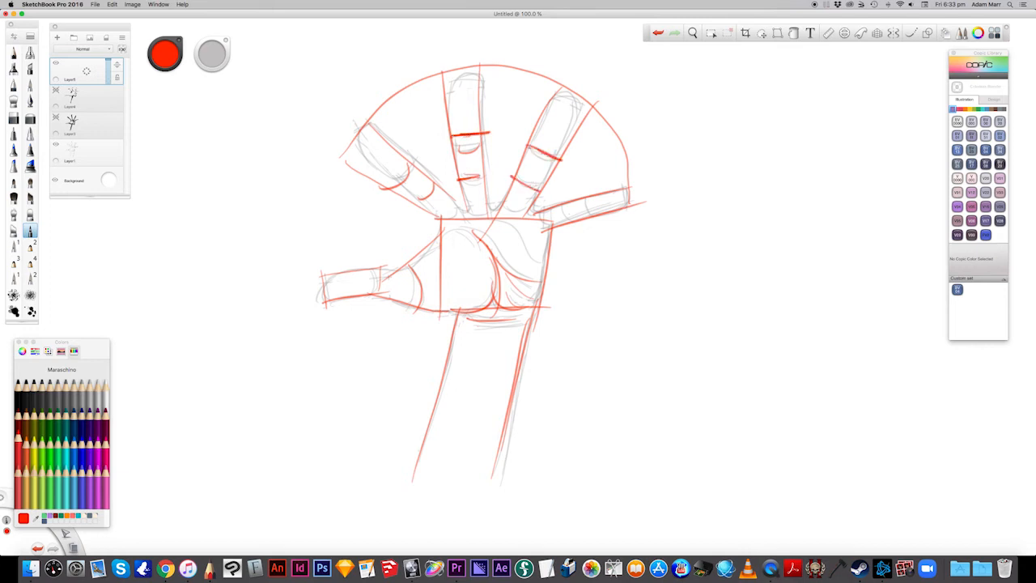
- Rework the last joint strokes, mark the little finger's joints, and draw the web curves and guide line across the finger bases
{"action": "key", "text": "super+z"}
{"action": "key", "text": "super+z"}
{"action": "key", "text": "super+z"}
{"action": "key", "text": "super+z"}
{"action": "key", "text": "super+shift+z"}
{"action": "key", "text": "super+shift+z"}
{"action": "mouse_move", "coordinate": [585, 195]}
{"action": "left_mouse_down"}
{"action": "mouse_move", "coordinate": [585, 216]}
{"action": "mouse_move", "coordinate": [569, 219]}
{"action": "left_mouse_up"}
{"action": "left_click_drag", "start_coordinate": [553, 215], "coordinate": [554, 225]}
{"action": "left_click_drag", "start_coordinate": [466, 207], "coordinate": [492, 216]}
{"action": "mouse_move", "coordinate": [437, 219]}
{"action": "left_mouse_down"}
{"action": "mouse_move", "coordinate": [523, 210]}
{"action": "mouse_move", "coordinate": [546, 233]}
{"action": "left_mouse_up"}
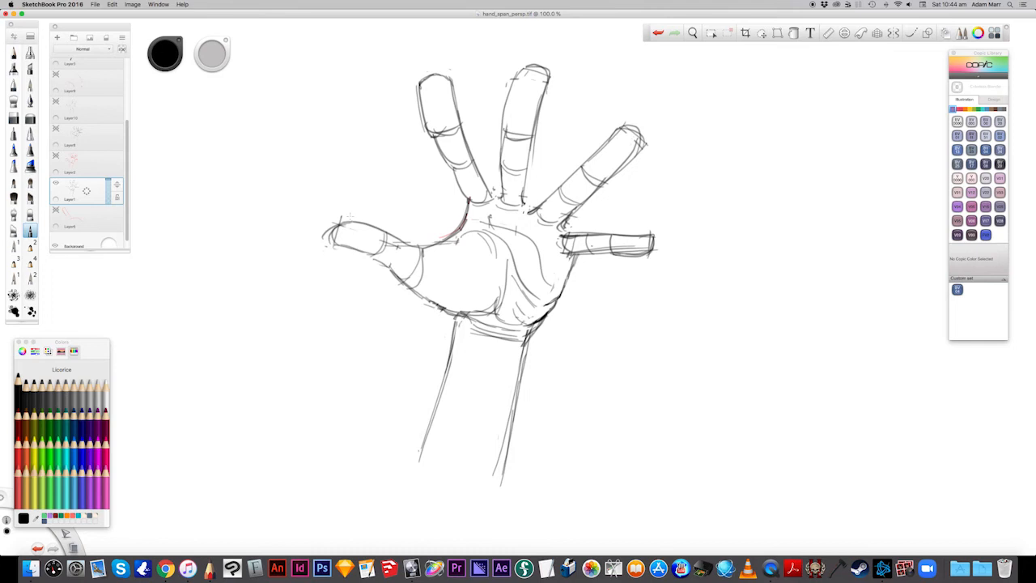
- Lasso and rotate the whole sketch so the forearm stands upright, and rotate the hand alone outward at the wrist
{"action": "key", "text": "m"}
{"action": "mouse_move", "coordinate": [290, 140]}
{"action": "left_mouse_down"}
{"action": "mouse_move", "coordinate": [655, 108]}
{"action": "mouse_move", "coordinate": [711, 275]}
{"action": "mouse_move", "coordinate": [557, 478]}
{"action": "mouse_move", "coordinate": [288, 433]}
{"action": "left_mouse_up"}
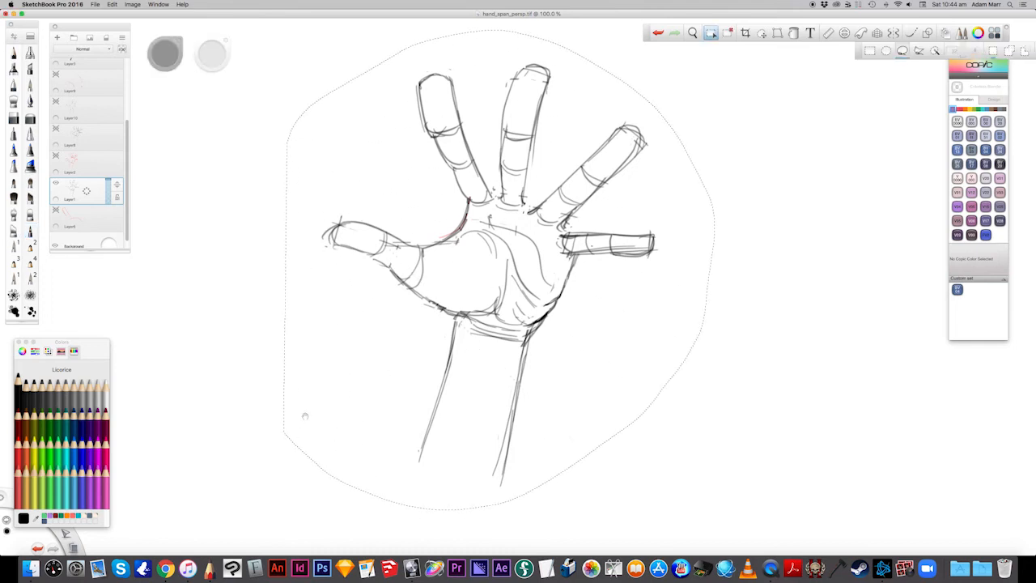
{"action": "mouse_move", "coordinate": [289, 407]}
{"action": "left_mouse_down"}
{"action": "mouse_move", "coordinate": [285, 424]}
{"action": "mouse_move", "coordinate": [321, 437]}
{"action": "left_mouse_up"}
{"action": "key", "text": "super+d"}
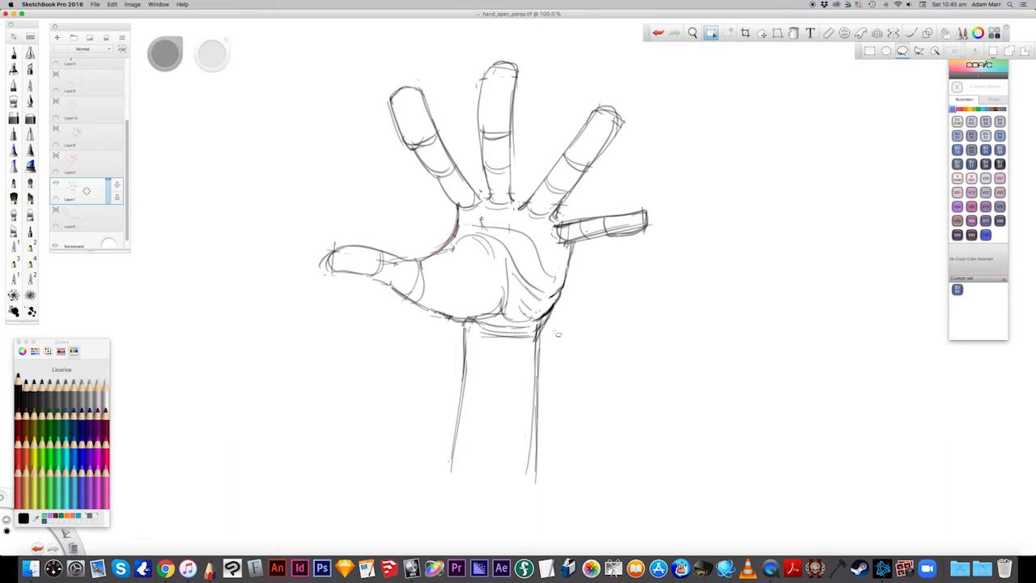
{"action": "mouse_move", "coordinate": [344, 105]}
{"action": "left_mouse_down"}
{"action": "mouse_move", "coordinate": [460, 47]}
{"action": "mouse_move", "coordinate": [620, 88]}
{"action": "mouse_move", "coordinate": [674, 164]}
{"action": "mouse_move", "coordinate": [652, 273]}
{"action": "mouse_move", "coordinate": [565, 331]}
{"action": "mouse_move", "coordinate": [496, 341]}
{"action": "mouse_move", "coordinate": [344, 316]}
{"action": "mouse_move", "coordinate": [293, 272]}
{"action": "mouse_move", "coordinate": [302, 252]}
{"action": "mouse_move", "coordinate": [288, 268]}
{"action": "mouse_move", "coordinate": [290, 290]}
{"action": "mouse_move", "coordinate": [229, 256]}
{"action": "mouse_move", "coordinate": [220, 236]}
{"action": "mouse_move", "coordinate": [257, 261]}
{"action": "left_mouse_up"}
{"action": "key", "text": "super+d"}
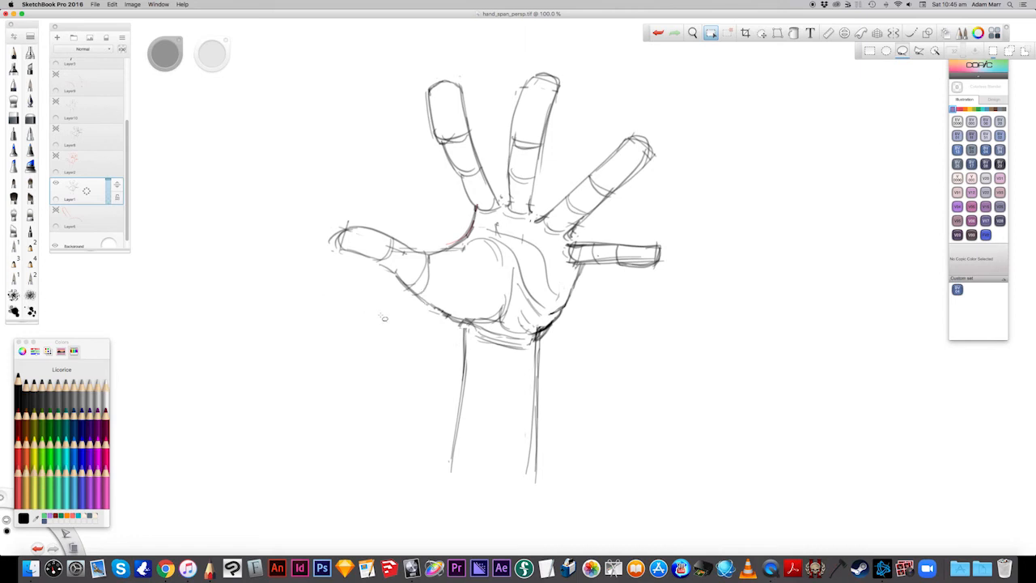
- Fade the rotated hand layer to about 19% opacity, add a layer above it, and set a fine brush to Maraschino red
{"action": "left_click_drag", "start_coordinate": [108, 192], "coordinate": [108, 201]}
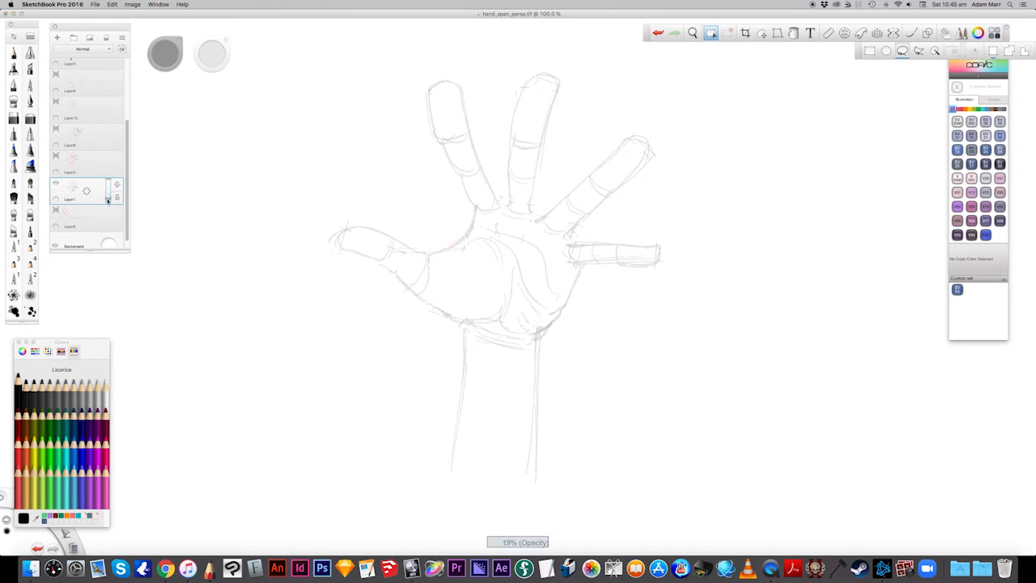
{"action": "left_click", "coordinate": [20, 391]}
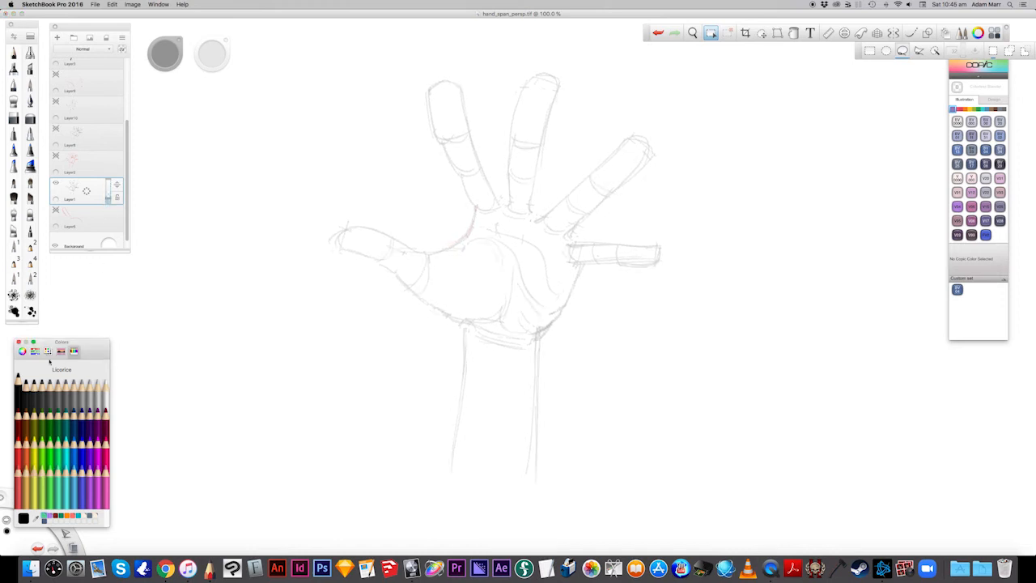
{"action": "left_click", "coordinate": [30, 231]}
{"action": "left_click_drag", "start_coordinate": [87, 191], "coordinate": [86, 174]}
- Draw the palm's outer, wrist and thumb-side edges and its upper edge in straight red lines over the rotated hand
{"action": "left_click_drag", "start_coordinate": [588, 266], "coordinate": [537, 335]}
{"action": "left_click_drag", "start_coordinate": [459, 324], "coordinate": [541, 336]}
{"action": "left_click_drag", "start_coordinate": [470, 217], "coordinate": [459, 322]}
{"action": "left_click_drag", "start_coordinate": [470, 201], "coordinate": [538, 207]}
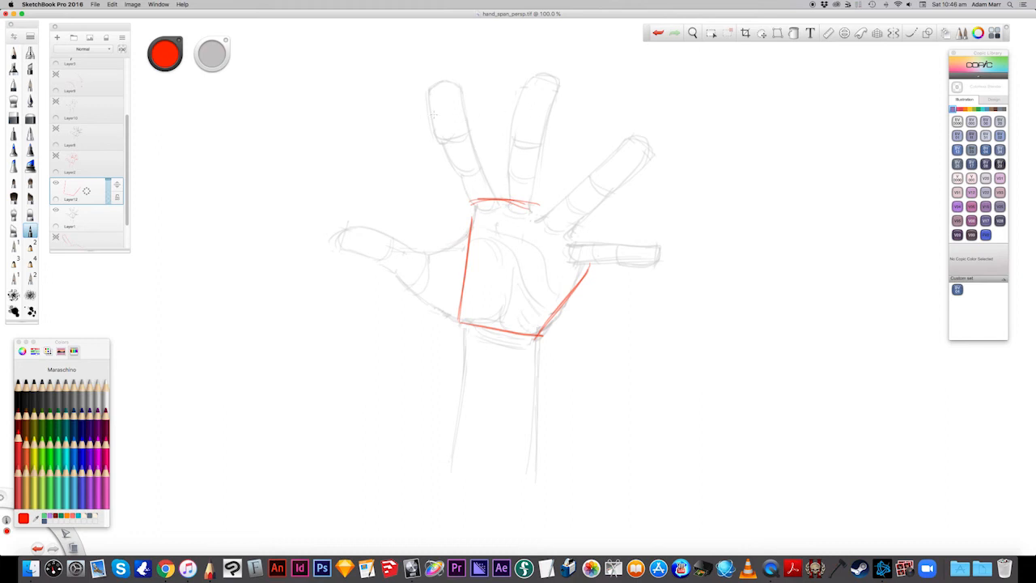
{"action": "mouse_move", "coordinate": [403, 100]}
{"action": "left_mouse_down"}
{"action": "mouse_move", "coordinate": [528, 81]}
{"action": "mouse_move", "coordinate": [607, 118]}
{"action": "mouse_move", "coordinate": [648, 176]}
{"action": "mouse_move", "coordinate": [658, 295]}
{"action": "left_mouse_up"}
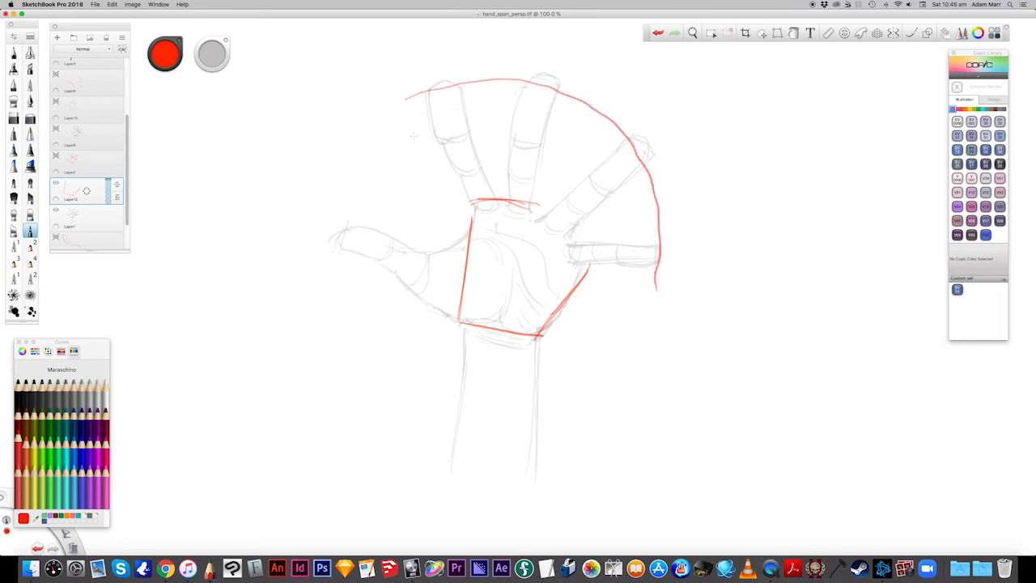
{"action": "mouse_move", "coordinate": [414, 136]}
{"action": "left_mouse_down"}
{"action": "mouse_move", "coordinate": [516, 122]}
{"action": "mouse_move", "coordinate": [564, 131]}
{"action": "mouse_move", "coordinate": [616, 185]}
{"action": "mouse_move", "coordinate": [633, 283]}
{"action": "left_mouse_up"}
{"action": "key", "text": "super+z"}
{"action": "key", "text": "super+z"}
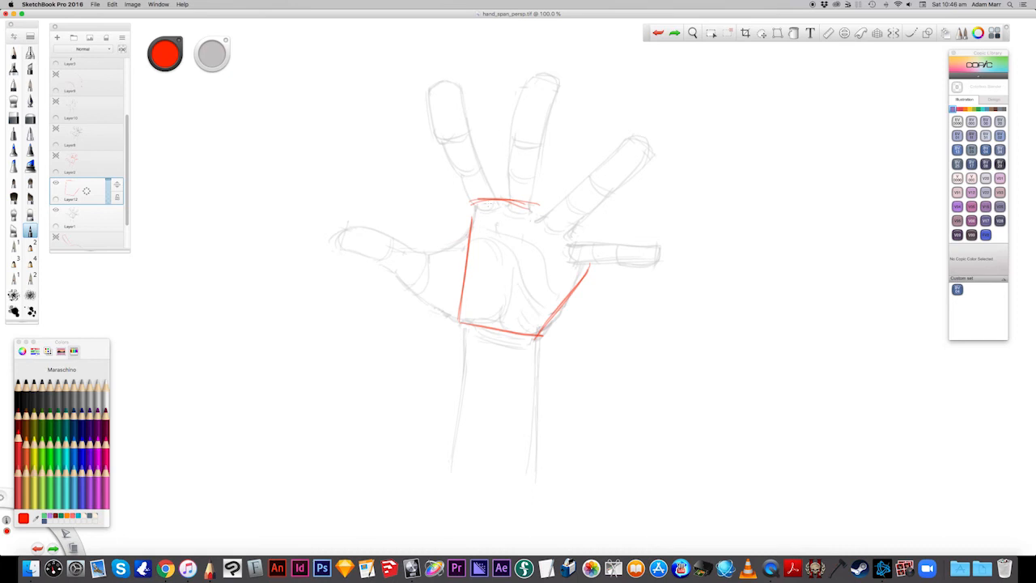
- Curve the palm's upper outer edge and draw a fingertip arc inside the sketched fingertips to shorten the fingers
{"action": "mouse_move", "coordinate": [474, 200]}
{"action": "left_mouse_down"}
{"action": "mouse_move", "coordinate": [537, 205]}
{"action": "mouse_move", "coordinate": [583, 283]}
{"action": "mouse_move", "coordinate": [538, 334]}
{"action": "left_mouse_up"}
{"action": "left_click_drag", "start_coordinate": [424, 107], "coordinate": [587, 138]}
{"action": "key", "text": "super+z"}
{"action": "mouse_move", "coordinate": [414, 115]}
{"action": "left_mouse_down"}
{"action": "mouse_move", "coordinate": [473, 102]}
{"action": "mouse_move", "coordinate": [618, 178]}
{"action": "left_mouse_up"}
{"action": "mouse_move", "coordinate": [576, 117]}
{"action": "left_mouse_down"}
{"action": "mouse_move", "coordinate": [618, 182]}
{"action": "mouse_move", "coordinate": [628, 284]}
{"action": "left_mouse_up"}
- Draw the red side guides of the index and middle fingers from the fingertip arc down to the palm
{"action": "left_click_drag", "start_coordinate": [411, 93], "coordinate": [455, 194]}
{"action": "left_click_drag", "start_coordinate": [418, 116], "coordinate": [474, 231]}
{"action": "left_click_drag", "start_coordinate": [439, 97], "coordinate": [496, 196]}
{"action": "left_click_drag", "start_coordinate": [431, 97], "coordinate": [502, 201]}
{"action": "left_click_drag", "start_coordinate": [518, 94], "coordinate": [501, 213]}
{"action": "left_click_drag", "start_coordinate": [553, 98], "coordinate": [531, 230]}
- Draw the ring and little finger guides and add rounded curves at the bases of all four fingers
{"action": "left_click_drag", "start_coordinate": [636, 144], "coordinate": [550, 215]}
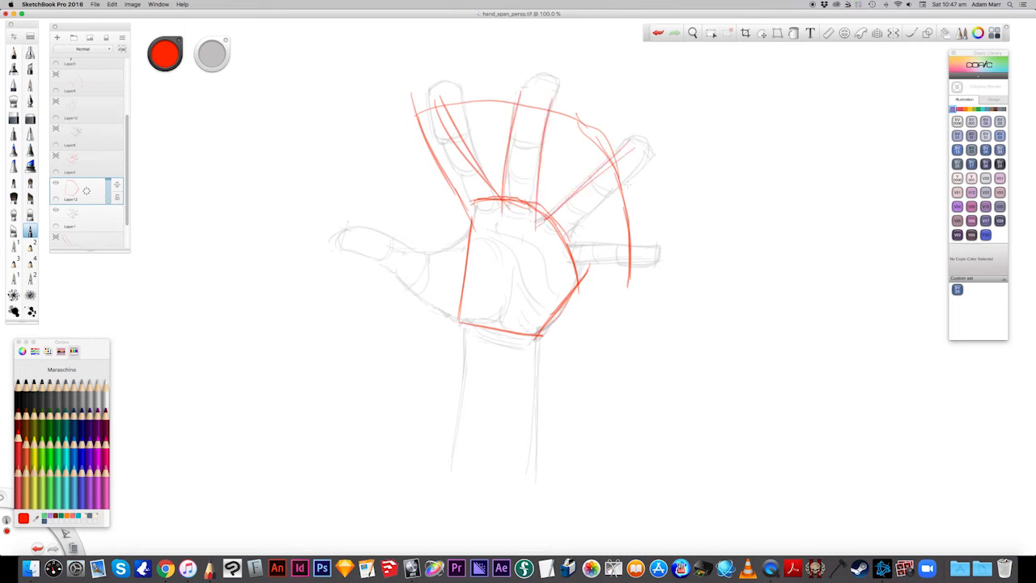
{"action": "mouse_move", "coordinate": [648, 163]}
{"action": "left_mouse_down"}
{"action": "mouse_move", "coordinate": [552, 248]}
{"action": "mouse_move", "coordinate": [646, 241]}
{"action": "mouse_move", "coordinate": [642, 271]}
{"action": "left_mouse_up"}
{"action": "left_click_drag", "start_coordinate": [568, 269], "coordinate": [652, 259]}
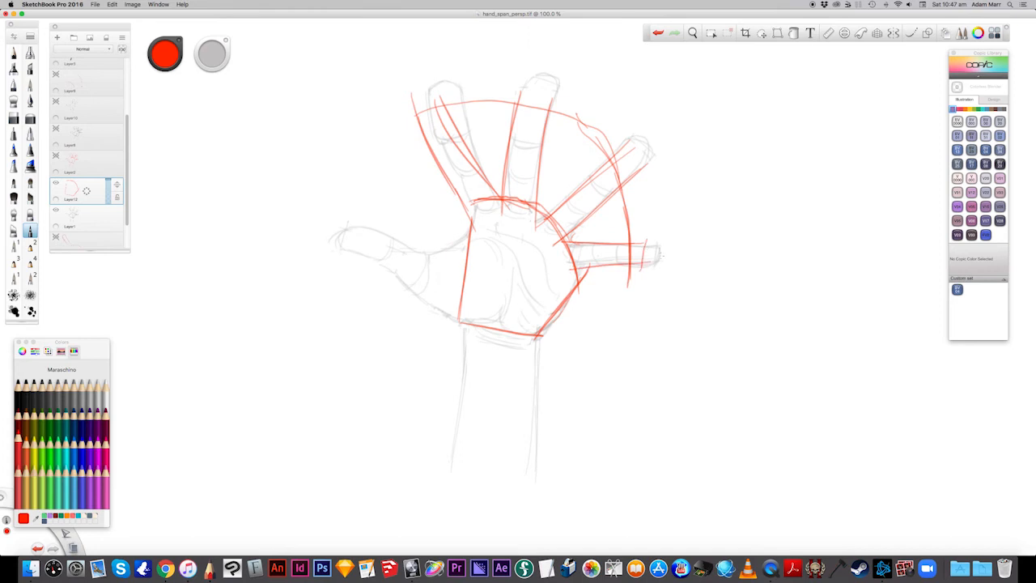
{"action": "mouse_move", "coordinate": [502, 212]}
{"action": "left_mouse_down"}
{"action": "mouse_move", "coordinate": [484, 221]}
{"action": "mouse_move", "coordinate": [555, 237]}
{"action": "left_mouse_up"}
{"action": "left_click_drag", "start_coordinate": [571, 247], "coordinate": [579, 272]}
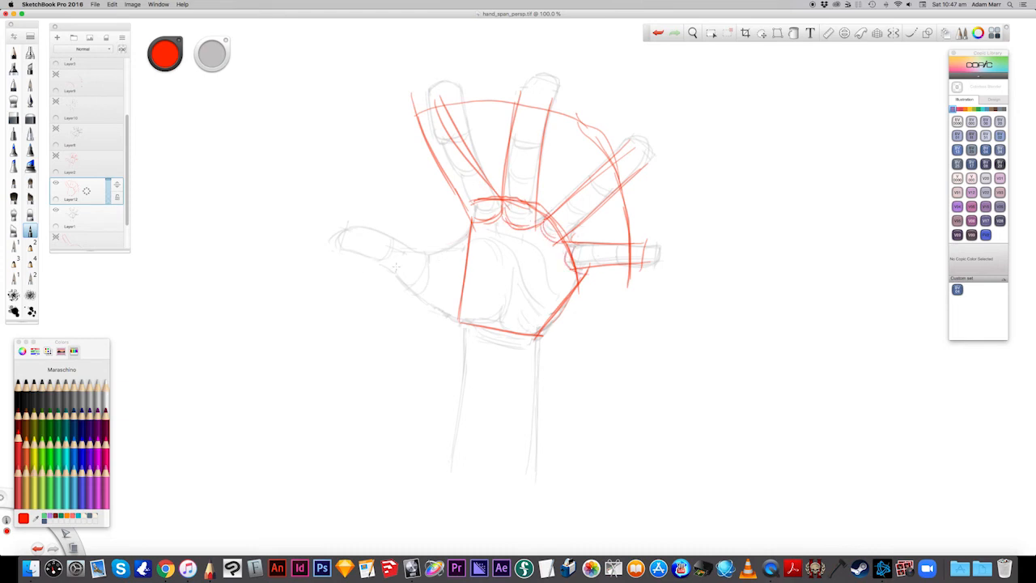
- Draw the thumb as a short red block with a rounded base and join it to the palm on both sides
{"action": "mouse_move", "coordinate": [331, 234]}
{"action": "left_mouse_down"}
{"action": "mouse_move", "coordinate": [329, 247]}
{"action": "mouse_move", "coordinate": [336, 226]}
{"action": "left_mouse_up"}
{"action": "key", "text": "super+z"}
{"action": "mouse_move", "coordinate": [418, 245]}
{"action": "left_mouse_down"}
{"action": "mouse_move", "coordinate": [375, 251]}
{"action": "mouse_move", "coordinate": [369, 277]}
{"action": "mouse_move", "coordinate": [426, 277]}
{"action": "mouse_move", "coordinate": [426, 248]}
{"action": "mouse_move", "coordinate": [423, 287]}
{"action": "left_mouse_up"}
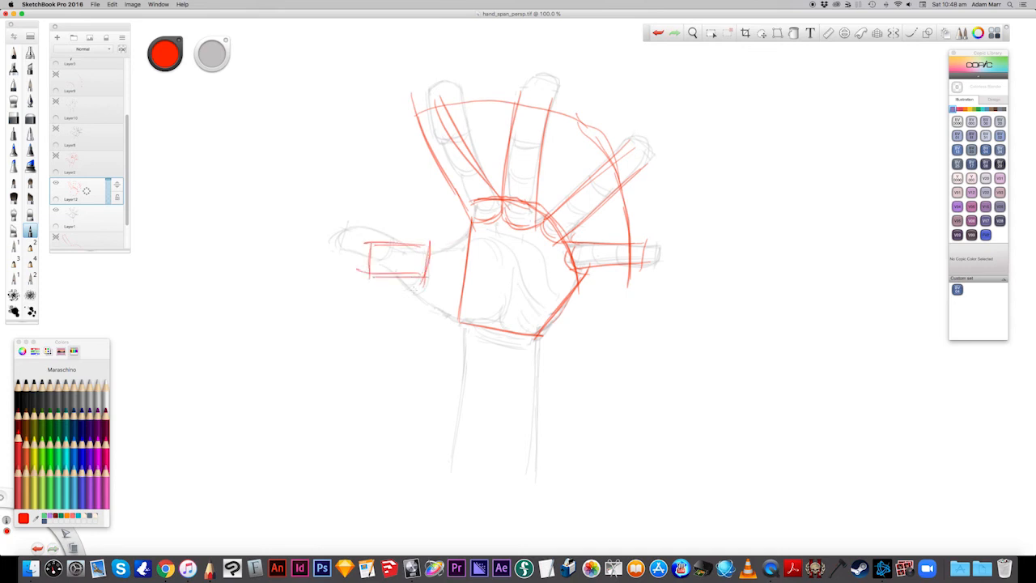
{"action": "mouse_move", "coordinate": [429, 247]}
{"action": "left_mouse_down"}
{"action": "mouse_move", "coordinate": [427, 291]}
{"action": "mouse_move", "coordinate": [438, 287]}
{"action": "mouse_move", "coordinate": [442, 310]}
{"action": "left_mouse_up"}
{"action": "left_click_drag", "start_coordinate": [406, 274], "coordinate": [469, 326]}
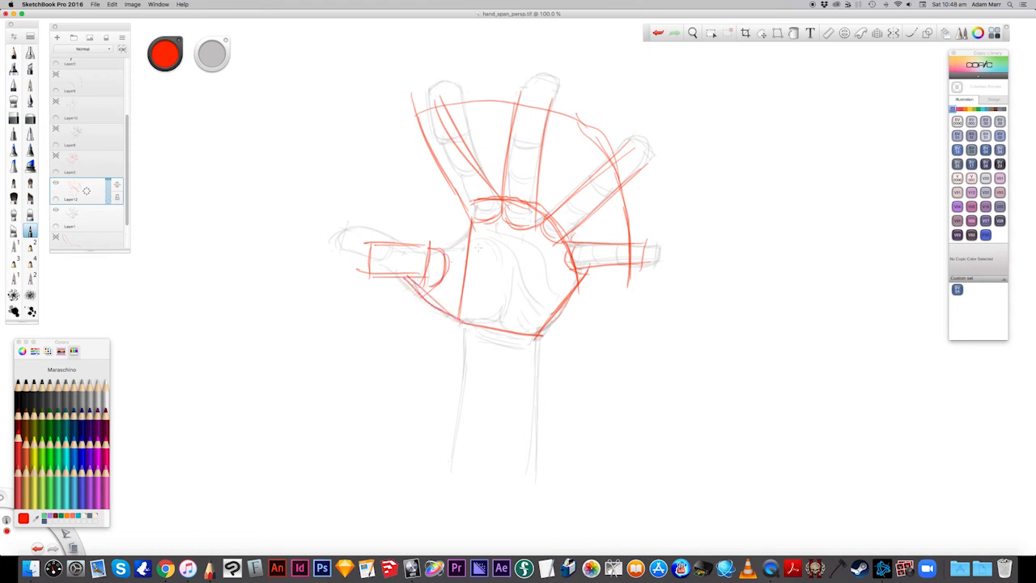
{"action": "left_click_drag", "start_coordinate": [476, 218], "coordinate": [441, 252]}
- Draw the thumb mound's inner crease and the diagonal palm creases in red
{"action": "mouse_move", "coordinate": [520, 261]}
{"action": "left_mouse_down"}
{"action": "mouse_move", "coordinate": [508, 336]}
{"action": "mouse_move", "coordinate": [487, 339]}
{"action": "mouse_move", "coordinate": [534, 332]}
{"action": "left_mouse_up"}
{"action": "left_click_drag", "start_coordinate": [524, 260], "coordinate": [516, 309]}
{"action": "mouse_move", "coordinate": [498, 246]}
{"action": "left_mouse_down"}
{"action": "mouse_move", "coordinate": [547, 298]}
{"action": "mouse_move", "coordinate": [521, 247]}
{"action": "mouse_move", "coordinate": [562, 290]}
{"action": "left_mouse_up"}
- Draw both edges of the upright forearm below the wrist in red
{"action": "mouse_move", "coordinate": [467, 327]}
{"action": "left_mouse_down"}
{"action": "mouse_move", "coordinate": [527, 350]}
{"action": "mouse_move", "coordinate": [461, 414]}
{"action": "mouse_move", "coordinate": [449, 488]}
{"action": "left_mouse_up"}
{"action": "key", "text": "super+z"}
{"action": "left_click_drag", "start_coordinate": [466, 331], "coordinate": [459, 437]}
{"action": "left_click_drag", "start_coordinate": [465, 382], "coordinate": [455, 488]}
{"action": "left_click_drag", "start_coordinate": [534, 337], "coordinate": [534, 463]}
{"action": "left_click_drag", "start_coordinate": [535, 372], "coordinate": [534, 485]}
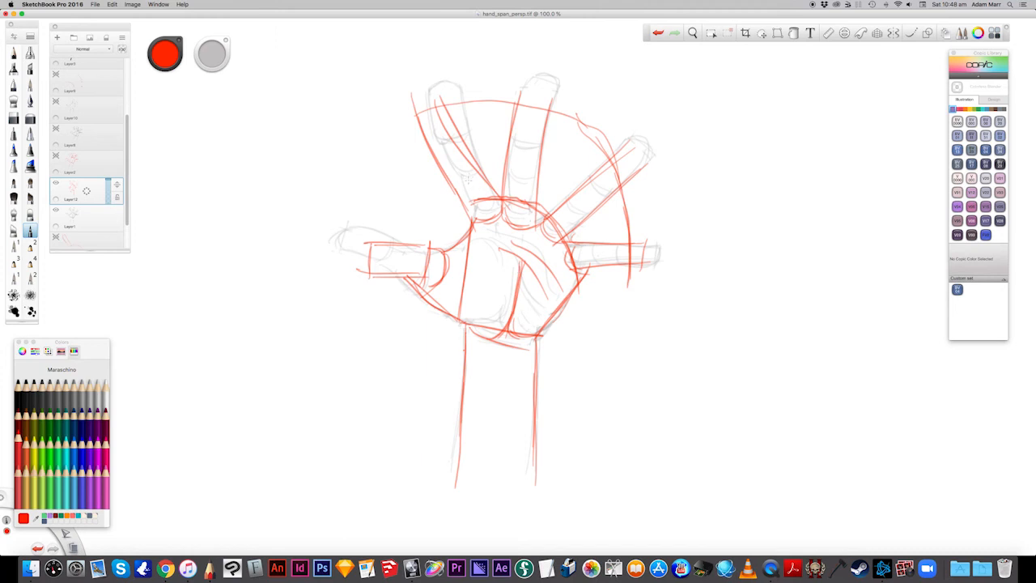
- Lasso the red index finger, move it outward toward the thumb side, and deselect it
{"action": "key", "text": "m"}
{"action": "mouse_move", "coordinate": [391, 130]}
{"action": "left_mouse_down"}
{"action": "mouse_move", "coordinate": [433, 98]}
{"action": "mouse_move", "coordinate": [466, 116]}
{"action": "mouse_move", "coordinate": [508, 214]}
{"action": "mouse_move", "coordinate": [495, 231]}
{"action": "mouse_move", "coordinate": [441, 215]}
{"action": "left_mouse_up"}
{"action": "left_click_drag", "start_coordinate": [408, 295], "coordinate": [398, 297]}
{"action": "key", "text": "super+d"}
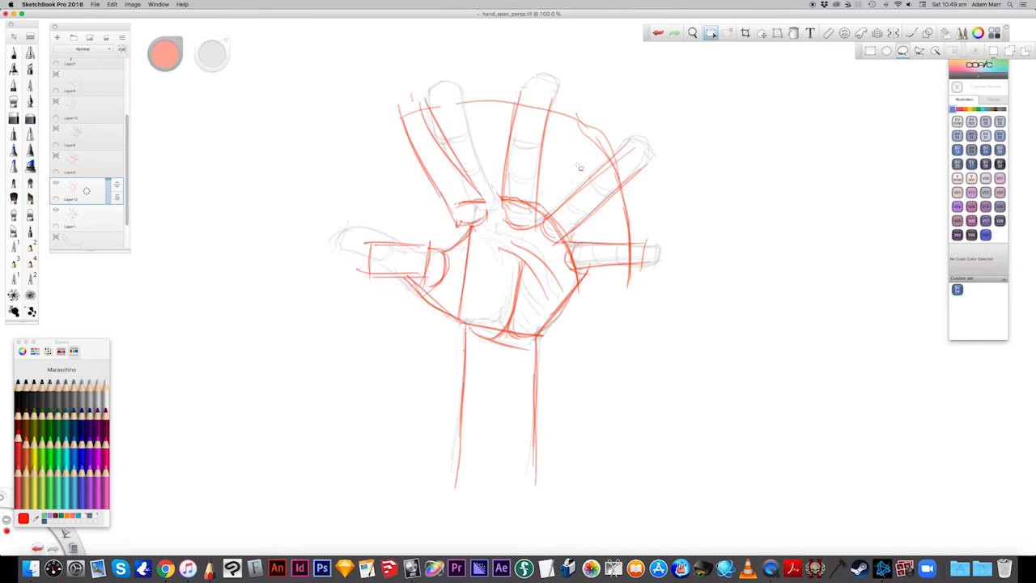
- Lasso the red ring and little fingers together, shift them slightly outward from the palm, and deselect them
{"action": "mouse_move", "coordinate": [593, 166]}
{"action": "left_mouse_down"}
{"action": "mouse_move", "coordinate": [655, 132]}
{"action": "mouse_move", "coordinate": [681, 204]}
{"action": "mouse_move", "coordinate": [626, 283]}
{"action": "mouse_move", "coordinate": [552, 257]}
{"action": "mouse_move", "coordinate": [542, 218]}
{"action": "mouse_move", "coordinate": [567, 182]}
{"action": "left_mouse_up"}
{"action": "left_click_drag", "start_coordinate": [528, 302], "coordinate": [539, 311]}
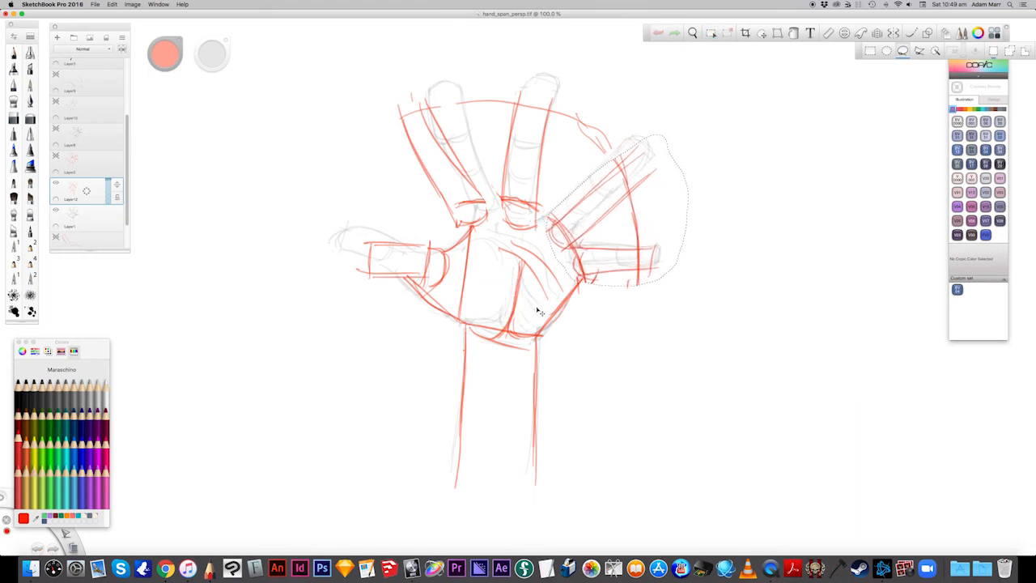
{"action": "key", "text": "super+d"}
- Lasso the red thumb and move it slightly outward from the palm
{"action": "mouse_move", "coordinate": [379, 228]}
{"action": "left_mouse_down"}
{"action": "mouse_move", "coordinate": [441, 237]}
{"action": "mouse_move", "coordinate": [452, 270]}
{"action": "mouse_move", "coordinate": [441, 296]}
{"action": "mouse_move", "coordinate": [403, 305]}
{"action": "mouse_move", "coordinate": [314, 272]}
{"action": "left_mouse_up"}
{"action": "key", "text": "v"}
{"action": "left_click_drag", "start_coordinate": [370, 371], "coordinate": [364, 373]}
{"action": "left_click", "coordinate": [364, 373]}
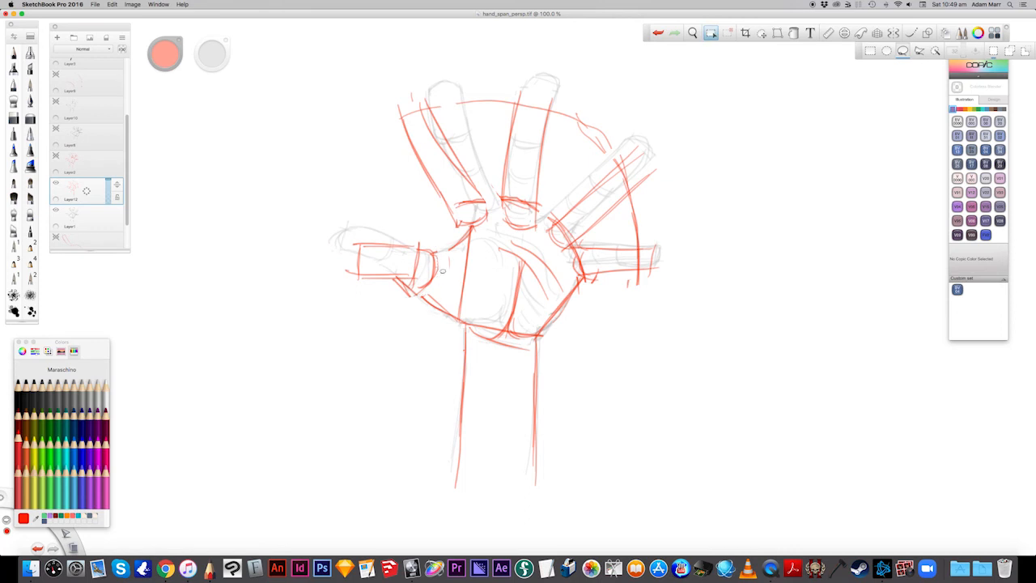
- Reconnect the thumb web, the index finger's inner edge, the finger webs and the little finger's upper edge in red
{"action": "left_click", "coordinate": [30, 231]}
{"action": "left_click_drag", "start_coordinate": [435, 255], "coordinate": [459, 225]}
{"action": "left_click_drag", "start_coordinate": [429, 113], "coordinate": [490, 215]}
{"action": "left_click_drag", "start_coordinate": [487, 217], "coordinate": [500, 193]}
{"action": "left_click_drag", "start_coordinate": [536, 224], "coordinate": [550, 230]}
{"action": "left_click_drag", "start_coordinate": [567, 248], "coordinate": [650, 249]}
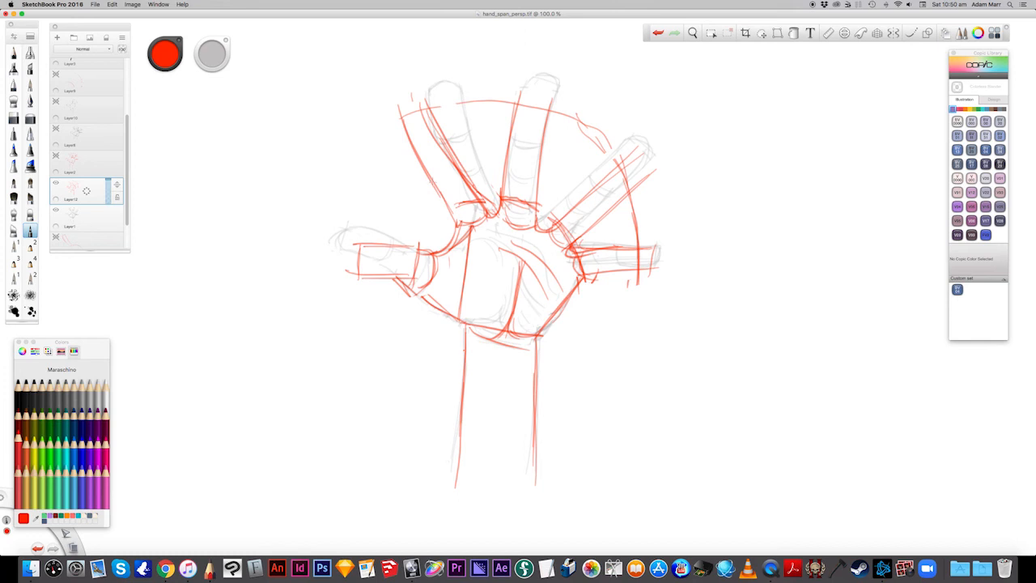
- Add joint lines across the index and middle fingers and outline the upper segments of the ring and little fingers
{"action": "mouse_move", "coordinate": [428, 173]}
{"action": "left_mouse_down"}
{"action": "mouse_move", "coordinate": [457, 158]}
{"action": "mouse_move", "coordinate": [453, 165]}
{"action": "left_mouse_up"}
{"action": "left_click_drag", "start_coordinate": [505, 164], "coordinate": [537, 171]}
{"action": "mouse_move", "coordinate": [618, 154]}
{"action": "left_mouse_down"}
{"action": "mouse_move", "coordinate": [642, 184]}
{"action": "mouse_move", "coordinate": [607, 222]}
{"action": "mouse_move", "coordinate": [648, 187]}
{"action": "mouse_move", "coordinate": [636, 156]}
{"action": "mouse_move", "coordinate": [646, 197]}
{"action": "mouse_move", "coordinate": [651, 184]}
{"action": "left_mouse_up"}
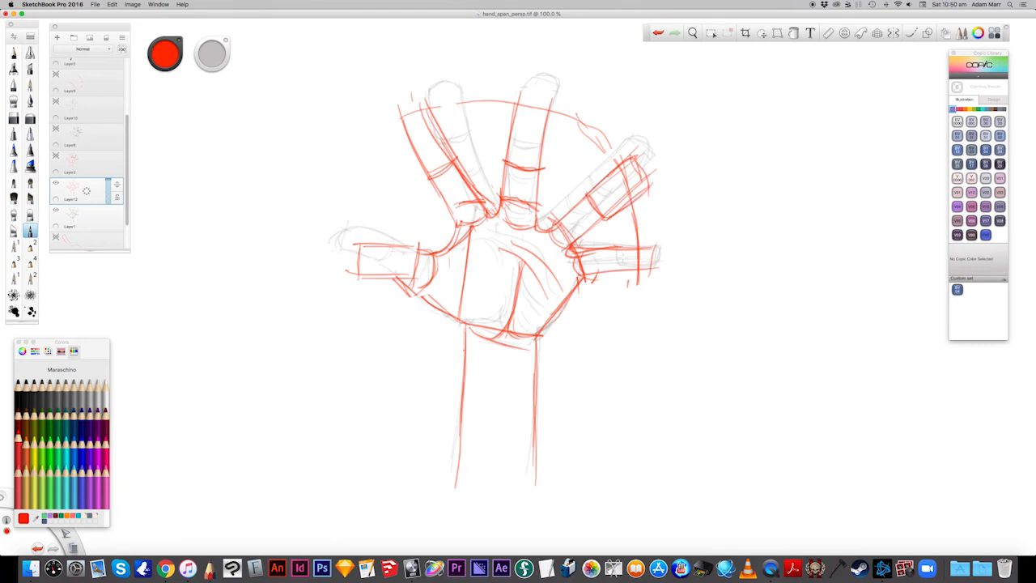
{"action": "mouse_move", "coordinate": [611, 249]}
{"action": "left_mouse_down"}
{"action": "mouse_move", "coordinate": [607, 274]}
{"action": "mouse_move", "coordinate": [660, 246]}
{"action": "mouse_move", "coordinate": [651, 271]}
{"action": "left_mouse_up"}
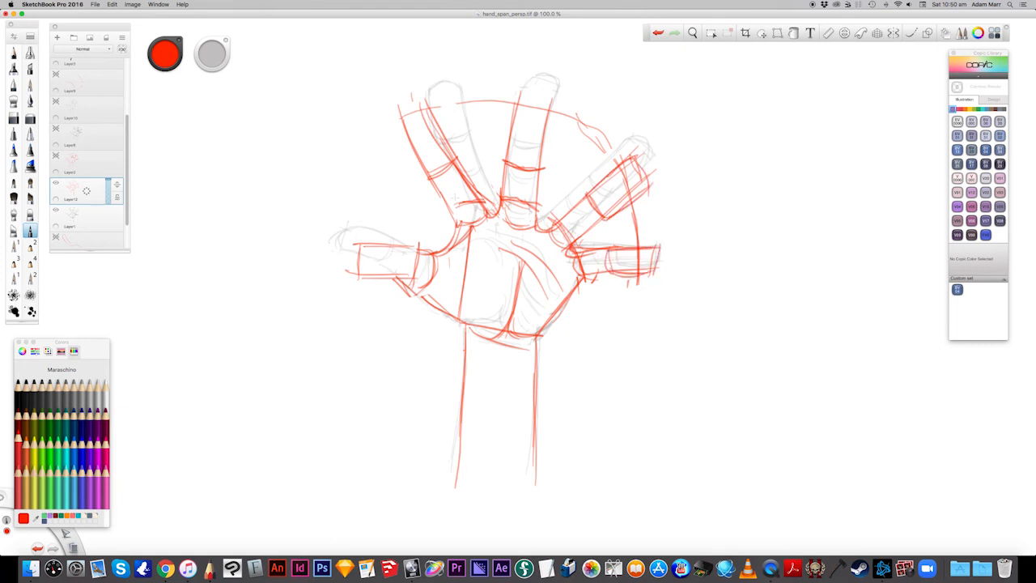
- Strengthen the sides of the index and middle fingers' upper segments and close off the middle fingertip
{"action": "mouse_move", "coordinate": [395, 118]}
{"action": "left_mouse_down"}
{"action": "mouse_move", "coordinate": [429, 175]}
{"action": "mouse_move", "coordinate": [453, 157]}
{"action": "left_mouse_up"}
{"action": "left_click_drag", "start_coordinate": [515, 94], "coordinate": [502, 170]}
{"action": "left_click_drag", "start_coordinate": [558, 95], "coordinate": [541, 178]}
{"action": "mouse_move", "coordinate": [518, 102]}
{"action": "left_mouse_down"}
{"action": "mouse_move", "coordinate": [560, 98]}
{"action": "mouse_move", "coordinate": [516, 98]}
{"action": "left_mouse_up"}
{"action": "left_click_drag", "start_coordinate": [507, 105], "coordinate": [553, 100]}
- Darken the index and middle finger joints and outline their lower segments as overlapping rounded forms
{"action": "left_click_drag", "start_coordinate": [421, 176], "coordinate": [452, 165]}
{"action": "mouse_move", "coordinate": [458, 152]}
{"action": "left_mouse_down"}
{"action": "mouse_move", "coordinate": [452, 171]}
{"action": "mouse_move", "coordinate": [453, 151]}
{"action": "left_mouse_up"}
{"action": "left_click_drag", "start_coordinate": [429, 183], "coordinate": [458, 147]}
{"action": "left_click_drag", "start_coordinate": [422, 170], "coordinate": [484, 230]}
{"action": "mouse_move", "coordinate": [503, 165]}
{"action": "left_mouse_down"}
{"action": "mouse_move", "coordinate": [528, 202]}
{"action": "mouse_move", "coordinate": [542, 185]}
{"action": "left_mouse_up"}
- Outline the lower segments of the ring and little fingers as overlapping forms and close off the index fingertip
{"action": "left_click_drag", "start_coordinate": [503, 225], "coordinate": [615, 170]}
{"action": "left_click_drag", "start_coordinate": [583, 217], "coordinate": [611, 178]}
{"action": "left_click_drag", "start_coordinate": [565, 234], "coordinate": [584, 202]}
{"action": "mouse_move", "coordinate": [553, 252]}
{"action": "left_mouse_down"}
{"action": "mouse_move", "coordinate": [572, 225]}
{"action": "mouse_move", "coordinate": [610, 247]}
{"action": "mouse_move", "coordinate": [639, 245]}
{"action": "left_mouse_up"}
{"action": "mouse_move", "coordinate": [611, 250]}
{"action": "left_mouse_down"}
{"action": "mouse_move", "coordinate": [613, 277]}
{"action": "mouse_move", "coordinate": [594, 274]}
{"action": "left_mouse_up"}
{"action": "left_click_drag", "start_coordinate": [580, 260], "coordinate": [578, 279]}
{"action": "left_click_drag", "start_coordinate": [400, 124], "coordinate": [426, 111]}
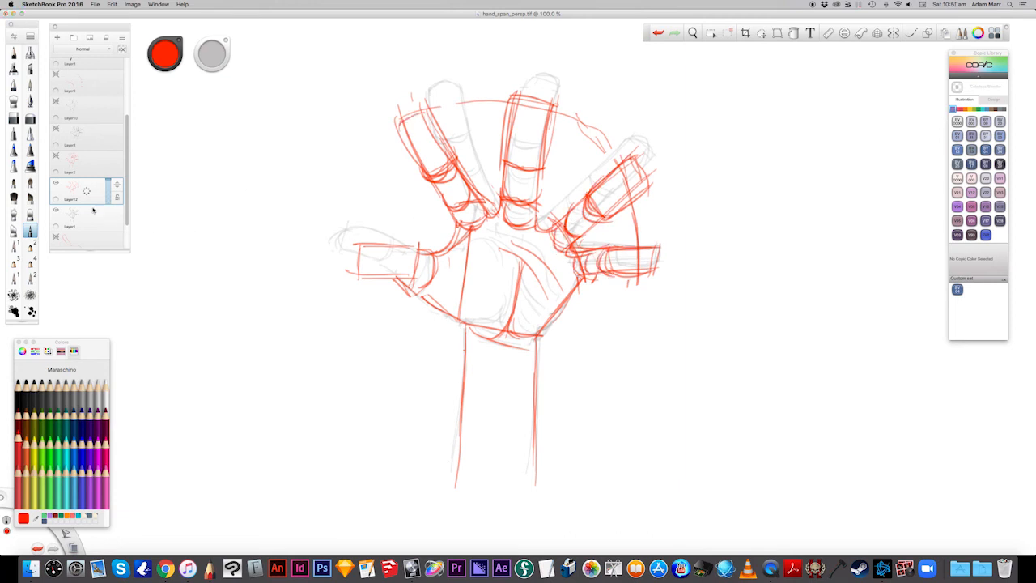
- Hide the grey sketch layer and strengthen the palm's outer edge and heel with curved red strokes
{"action": "left_click", "coordinate": [56, 209]}
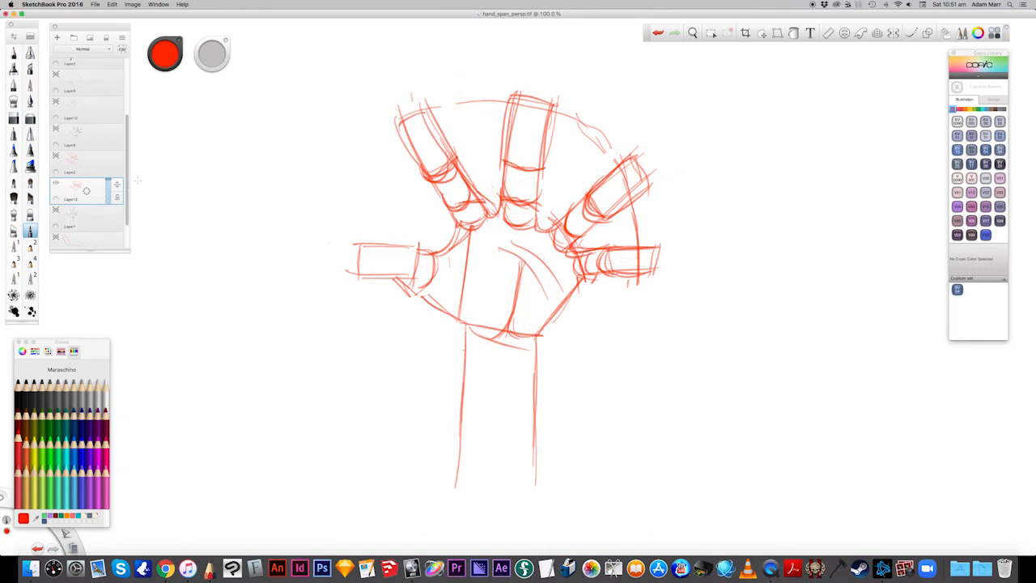
{"action": "mouse_move", "coordinate": [109, 185]}
{"action": "left_mouse_down"}
{"action": "mouse_move", "coordinate": [108, 196]}
{"action": "mouse_move", "coordinate": [109, 178]}
{"action": "left_mouse_up"}
{"action": "mouse_move", "coordinate": [584, 267]}
{"action": "left_mouse_down"}
{"action": "mouse_move", "coordinate": [556, 327]}
{"action": "mouse_move", "coordinate": [529, 340]}
{"action": "left_mouse_up"}
{"action": "left_click_drag", "start_coordinate": [552, 328], "coordinate": [510, 342]}
{"action": "left_click_drag", "start_coordinate": [574, 278], "coordinate": [533, 341]}
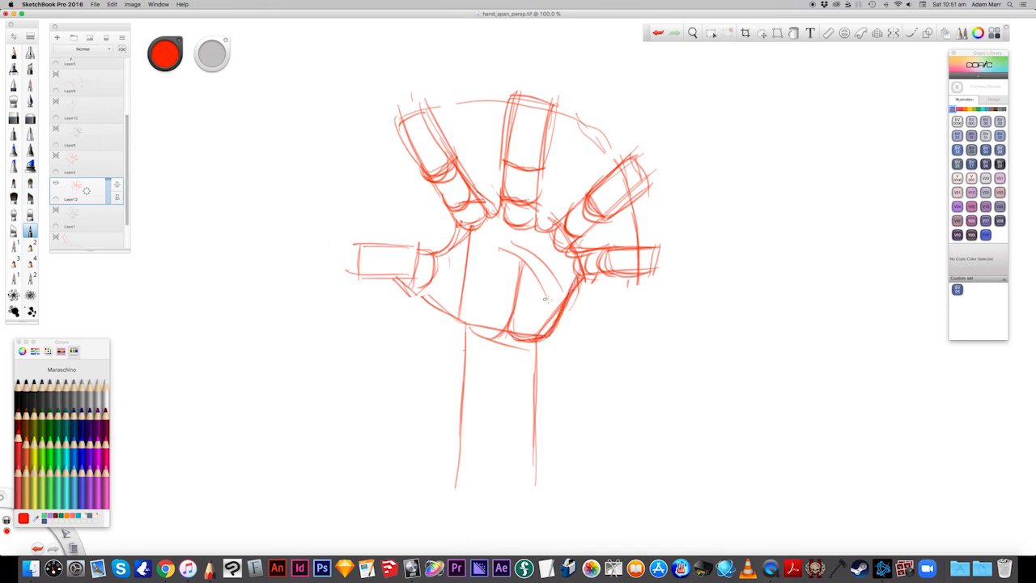
{"action": "left_click_drag", "start_coordinate": [545, 328], "coordinate": [469, 323]}
- Add a new layer above the red construction, return to the red layer at full strength and darken the arc across the finger bases
{"action": "left_click_drag", "start_coordinate": [108, 183], "coordinate": [109, 199]}
{"action": "key", "text": "super+l"}
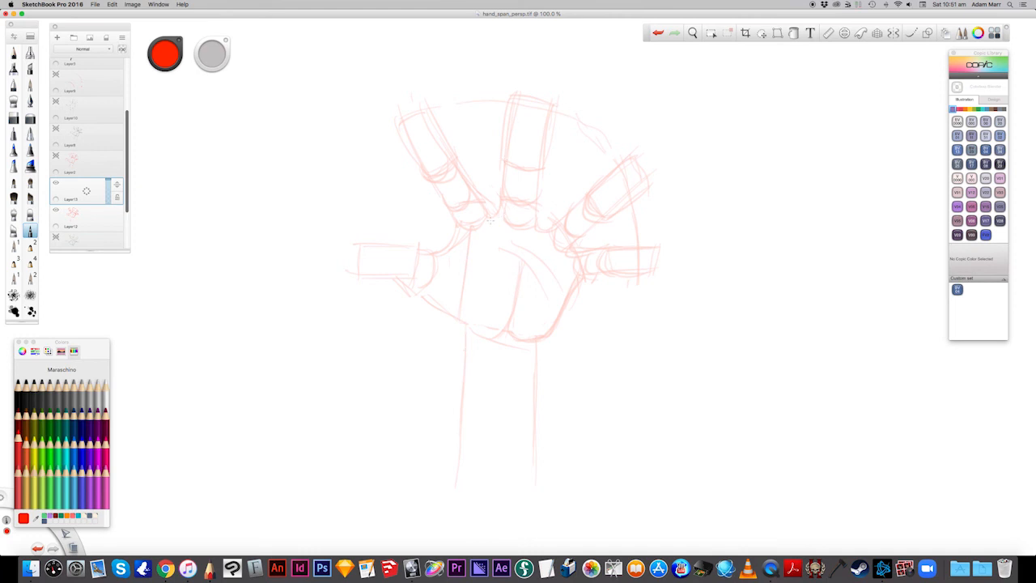
{"action": "left_click", "coordinate": [91, 221]}
{"action": "left_click", "coordinate": [108, 224]}
{"action": "left_click_drag", "start_coordinate": [108, 224], "coordinate": [108, 206]}
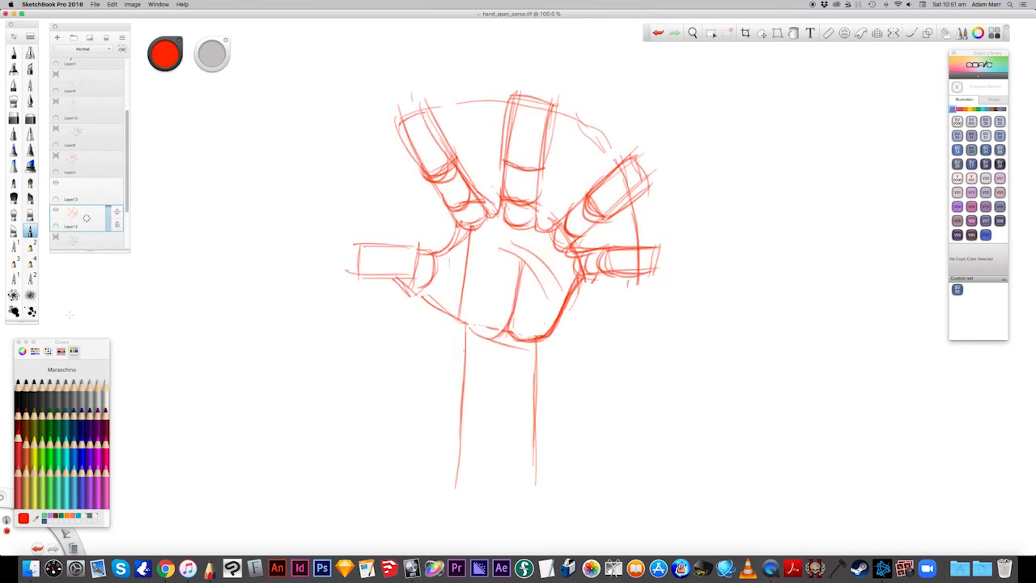
{"action": "mouse_move", "coordinate": [578, 265]}
{"action": "left_mouse_down"}
{"action": "mouse_move", "coordinate": [544, 226]}
{"action": "mouse_move", "coordinate": [487, 216]}
{"action": "mouse_move", "coordinate": [459, 226]}
{"action": "mouse_move", "coordinate": [491, 215]}
{"action": "mouse_move", "coordinate": [578, 267]}
{"action": "left_mouse_up"}
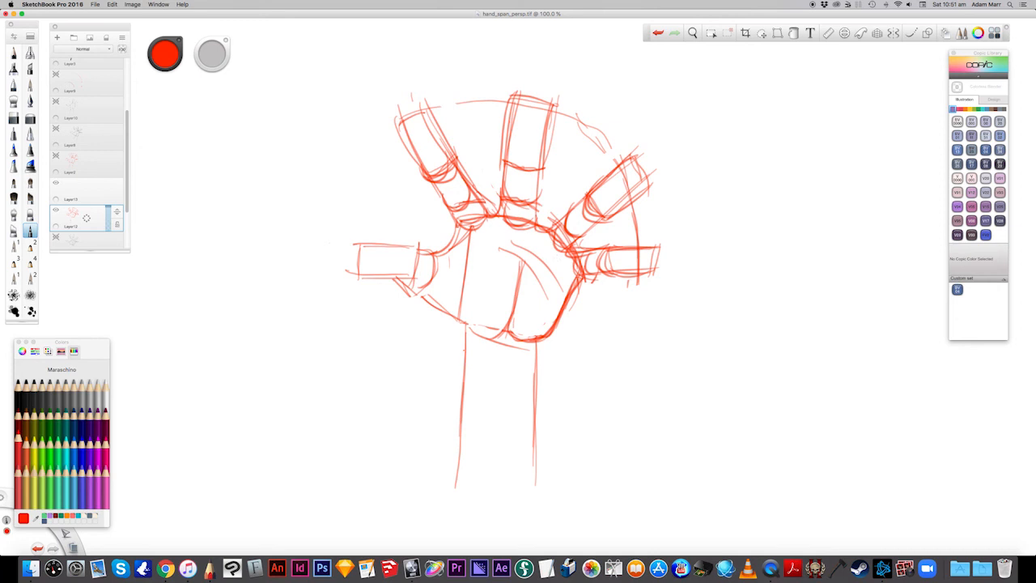
{"action": "mouse_move", "coordinate": [452, 222]}
{"action": "left_mouse_down"}
{"action": "mouse_move", "coordinate": [519, 216]}
{"action": "mouse_move", "coordinate": [577, 260]}
{"action": "mouse_move", "coordinate": [584, 293]}
{"action": "left_mouse_up"}
{"action": "left_click_drag", "start_coordinate": [557, 252], "coordinate": [564, 264]}
- Lasso the ring and little fingers, rotate them slightly clockwise and deselect them
{"action": "key", "text": "l"}
{"action": "mouse_move", "coordinate": [578, 180]}
{"action": "left_mouse_down"}
{"action": "mouse_move", "coordinate": [621, 149]}
{"action": "mouse_move", "coordinate": [673, 287]}
{"action": "mouse_move", "coordinate": [576, 278]}
{"action": "mouse_move", "coordinate": [549, 207]}
{"action": "mouse_move", "coordinate": [576, 182]}
{"action": "left_mouse_up"}
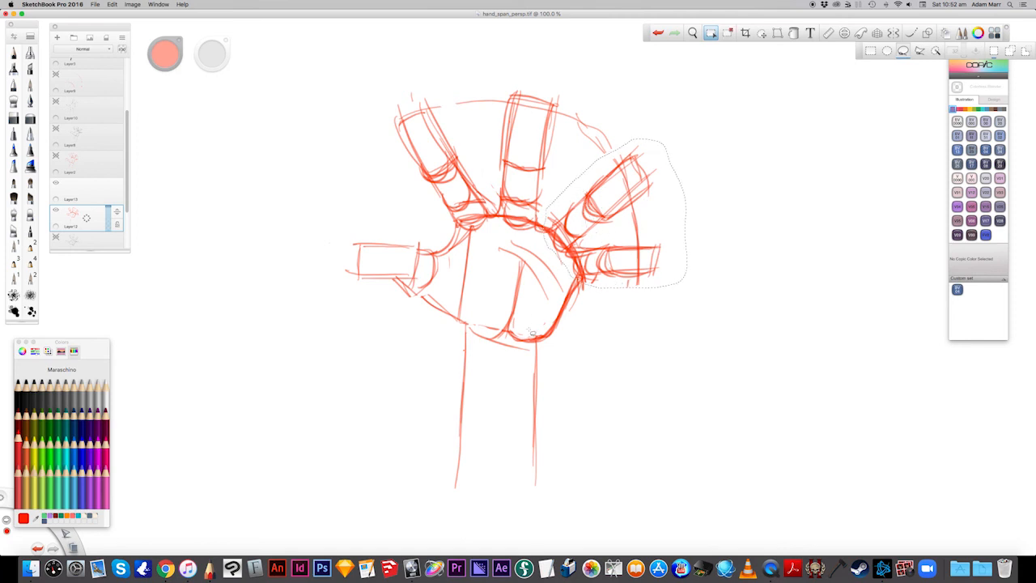
{"action": "key", "text": "v"}
{"action": "mouse_move", "coordinate": [522, 348]}
{"action": "left_mouse_down"}
{"action": "mouse_move", "coordinate": [515, 363]}
{"action": "mouse_move", "coordinate": [468, 365]}
{"action": "mouse_move", "coordinate": [461, 351]}
{"action": "mouse_move", "coordinate": [485, 379]}
{"action": "left_mouse_up"}
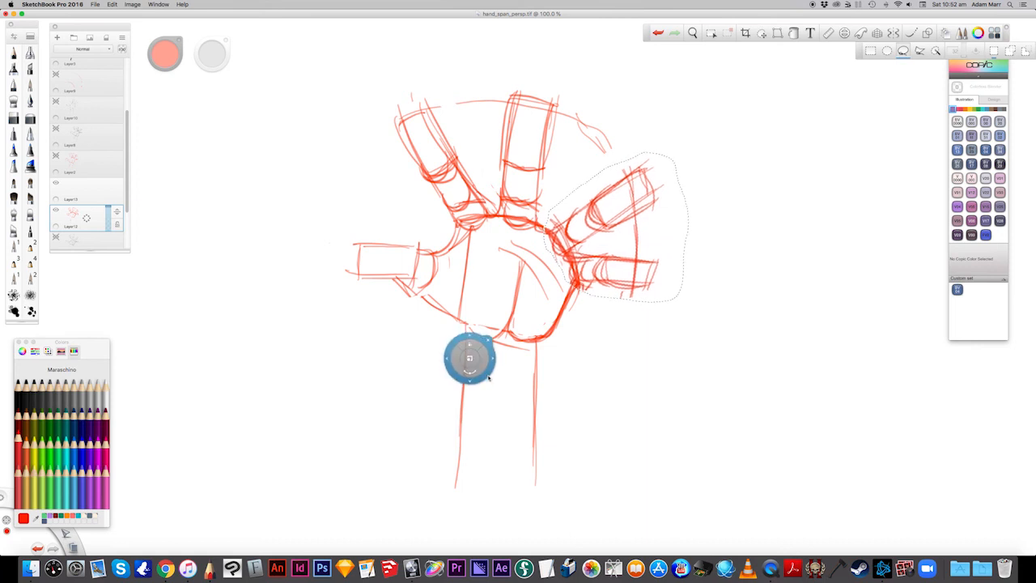
{"action": "key", "text": "super+d"}
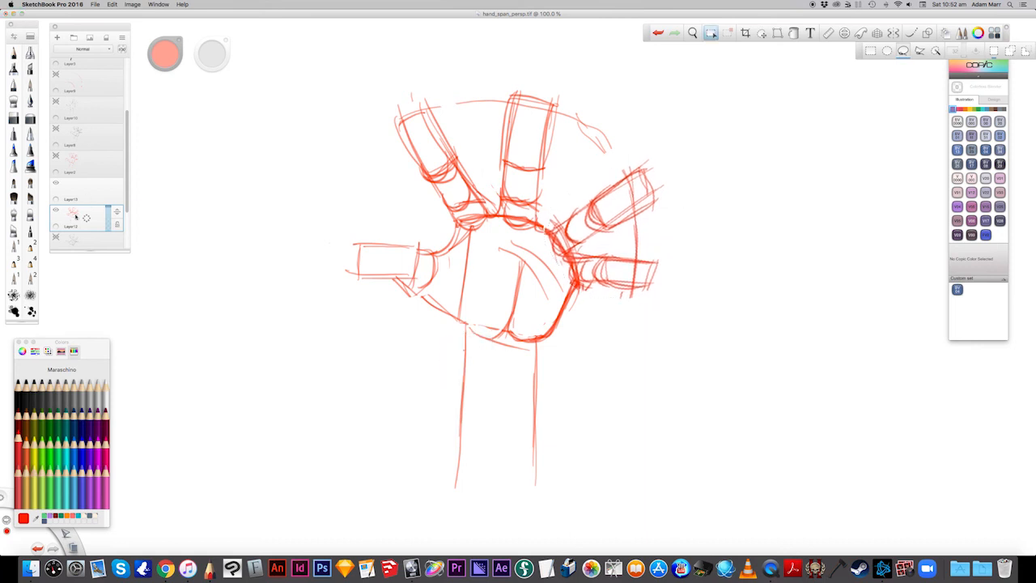
- Fade the red construction layer to 17% opacity and outline the thumb and palm in black on the layer above
{"action": "left_click_drag", "start_coordinate": [108, 212], "coordinate": [111, 228]}
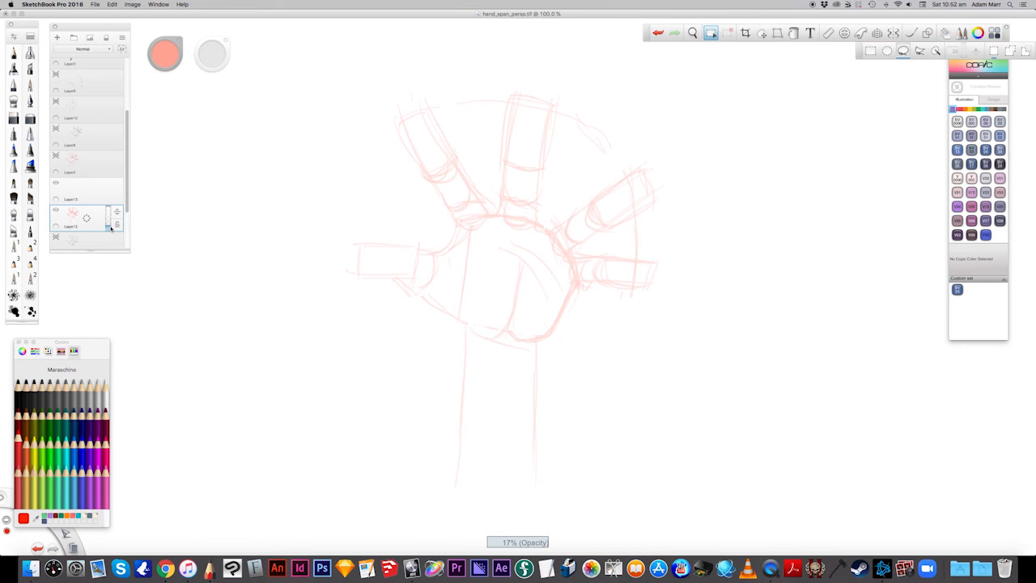
{"action": "left_click", "coordinate": [81, 191]}
{"action": "left_click", "coordinate": [33, 389]}
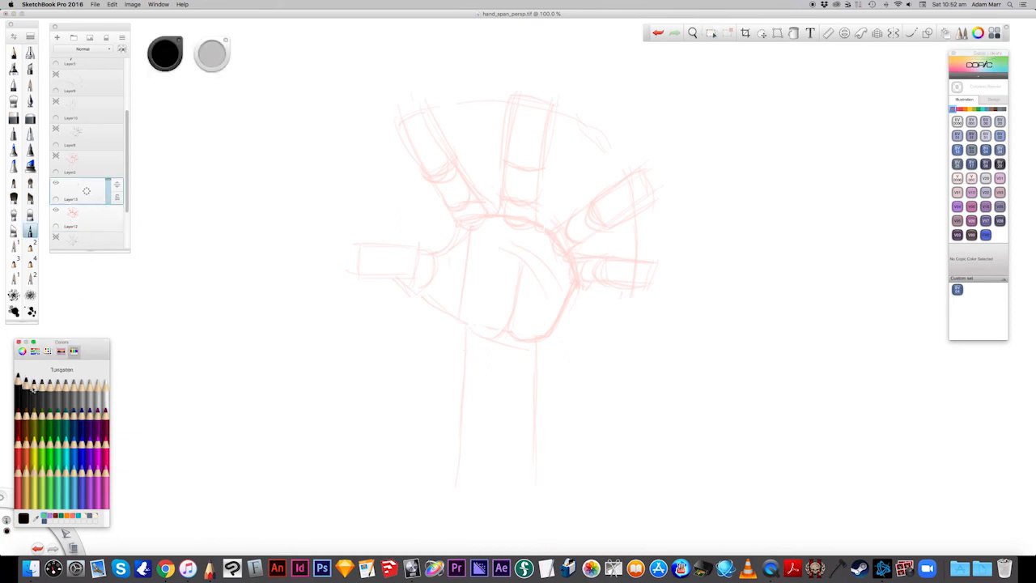
{"action": "mouse_move", "coordinate": [420, 269]}
{"action": "left_mouse_down"}
{"action": "mouse_move", "coordinate": [347, 254]}
{"action": "mouse_move", "coordinate": [357, 274]}
{"action": "mouse_move", "coordinate": [406, 283]}
{"action": "mouse_move", "coordinate": [474, 330]}
{"action": "left_mouse_up"}
{"action": "mouse_move", "coordinate": [510, 260]}
{"action": "left_mouse_down"}
{"action": "mouse_move", "coordinate": [510, 285]}
{"action": "mouse_move", "coordinate": [474, 335]}
{"action": "mouse_move", "coordinate": [508, 319]}
{"action": "left_mouse_up"}
{"action": "mouse_move", "coordinate": [570, 277]}
{"action": "left_mouse_down"}
{"action": "mouse_move", "coordinate": [524, 342]}
{"action": "mouse_move", "coordinate": [508, 334]}
{"action": "left_mouse_up"}
- Outline the index finger's rounded segments in black and connect its base to the thumb with a curved web line
{"action": "mouse_move", "coordinate": [396, 117]}
{"action": "left_mouse_down"}
{"action": "mouse_move", "coordinate": [444, 181]}
{"action": "mouse_move", "coordinate": [451, 166]}
{"action": "left_mouse_up"}
{"action": "mouse_move", "coordinate": [406, 123]}
{"action": "left_mouse_down"}
{"action": "mouse_move", "coordinate": [421, 118]}
{"action": "mouse_move", "coordinate": [457, 167]}
{"action": "mouse_move", "coordinate": [458, 212]}
{"action": "mouse_move", "coordinate": [470, 202]}
{"action": "mouse_move", "coordinate": [479, 231]}
{"action": "left_mouse_up"}
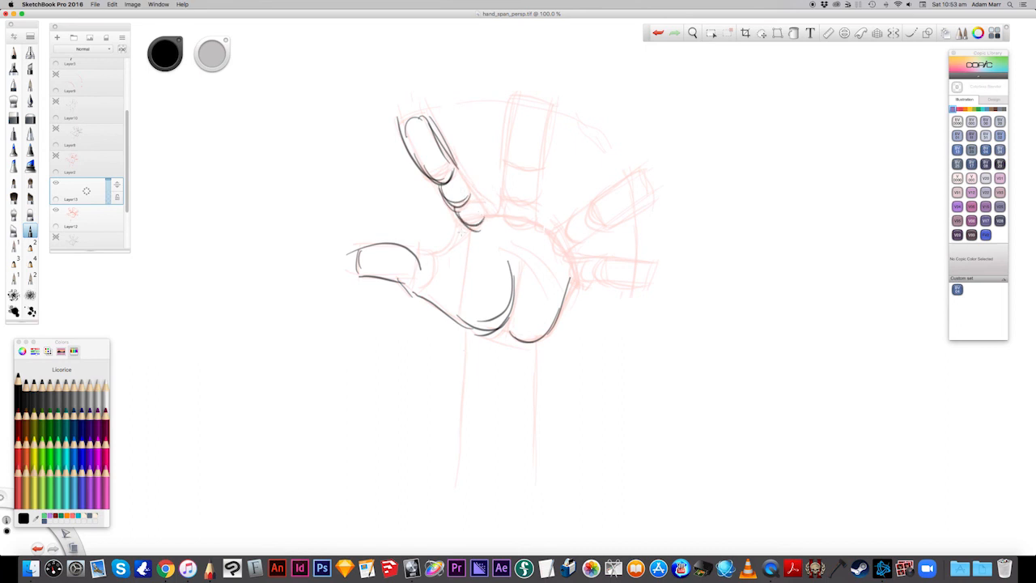
{"action": "mouse_move", "coordinate": [457, 239]}
{"action": "left_mouse_down"}
{"action": "mouse_move", "coordinate": [436, 258]}
{"action": "mouse_move", "coordinate": [414, 257]}
{"action": "left_mouse_up"}
{"action": "left_click_drag", "start_coordinate": [451, 155], "coordinate": [495, 218]}
- Outline the middle finger's upper segment, lasso it, shift it slightly down and deselect
{"action": "mouse_move", "coordinate": [515, 102]}
{"action": "left_mouse_down"}
{"action": "mouse_move", "coordinate": [522, 160]}
{"action": "mouse_move", "coordinate": [535, 167]}
{"action": "left_mouse_up"}
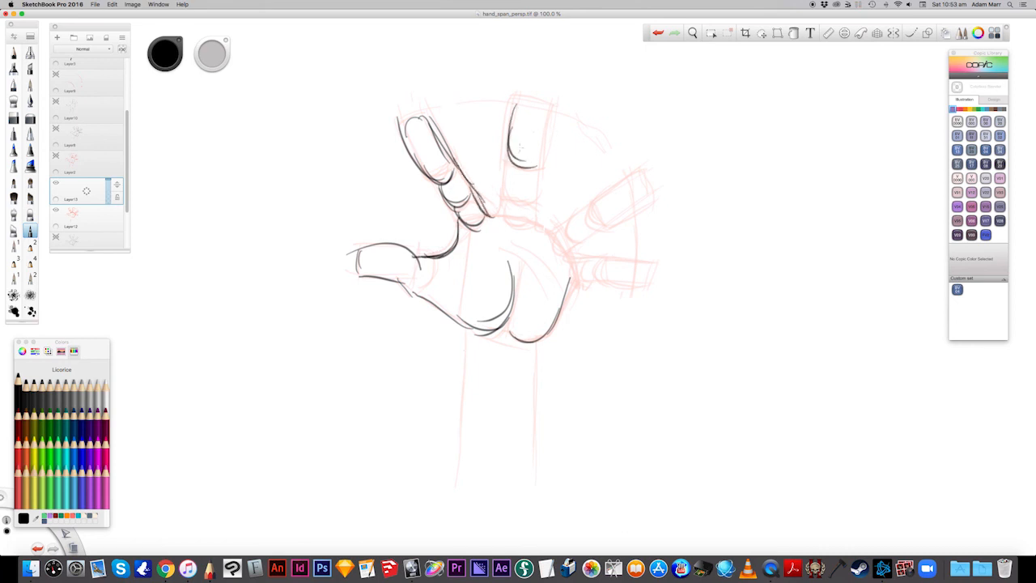
{"action": "mouse_move", "coordinate": [514, 105]}
{"action": "left_mouse_down"}
{"action": "mouse_move", "coordinate": [544, 117]}
{"action": "mouse_move", "coordinate": [548, 105]}
{"action": "mouse_move", "coordinate": [537, 166]}
{"action": "left_mouse_up"}
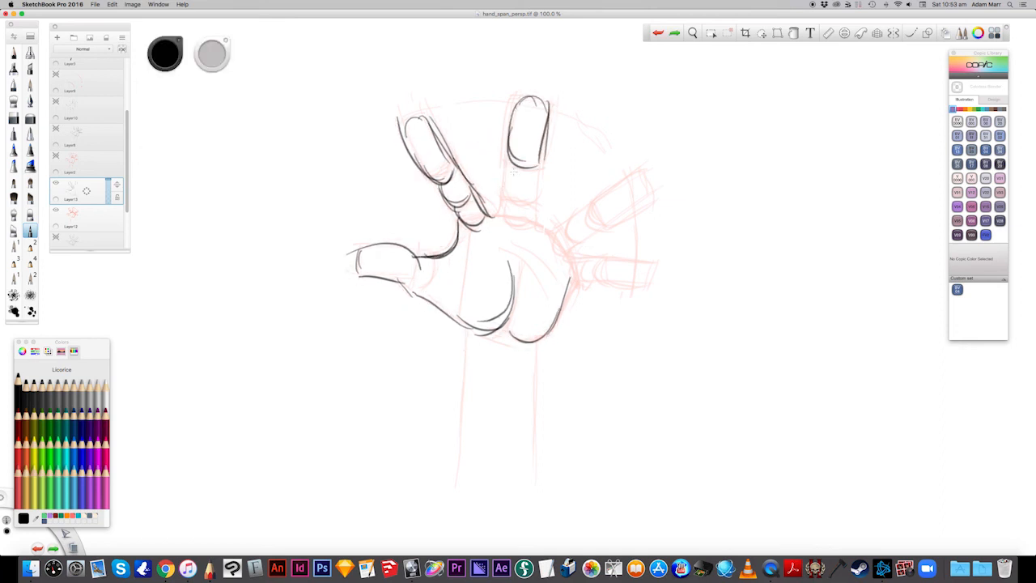
{"action": "key", "text": "l"}
{"action": "mouse_move", "coordinate": [486, 96]}
{"action": "left_mouse_down"}
{"action": "mouse_move", "coordinate": [576, 174]}
{"action": "mouse_move", "coordinate": [484, 163]}
{"action": "left_mouse_up"}
{"action": "left_click_drag", "start_coordinate": [480, 230], "coordinate": [477, 240]}
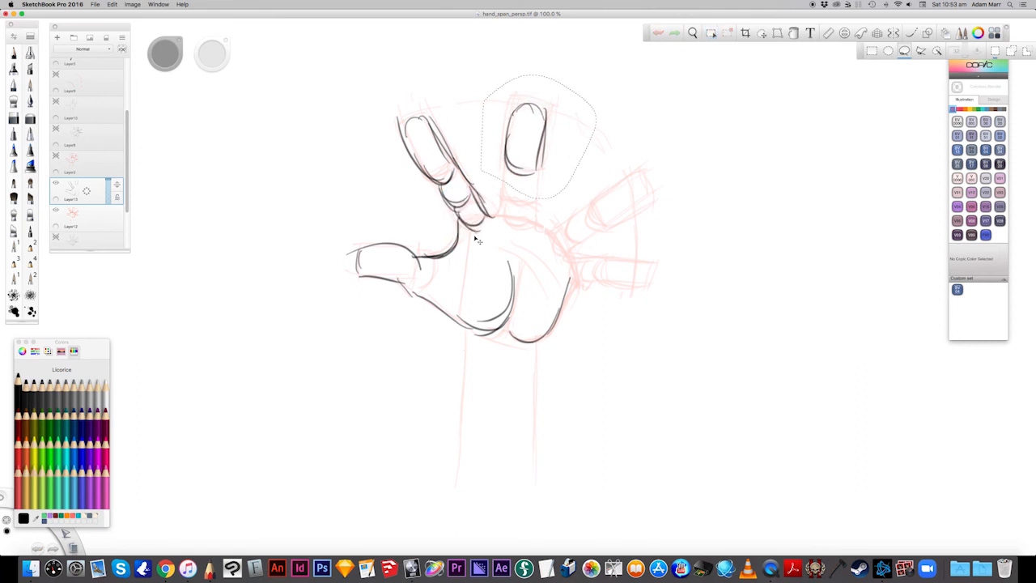
{"action": "left_click", "coordinate": [238, 229]}
{"action": "left_click", "coordinate": [711, 34]}
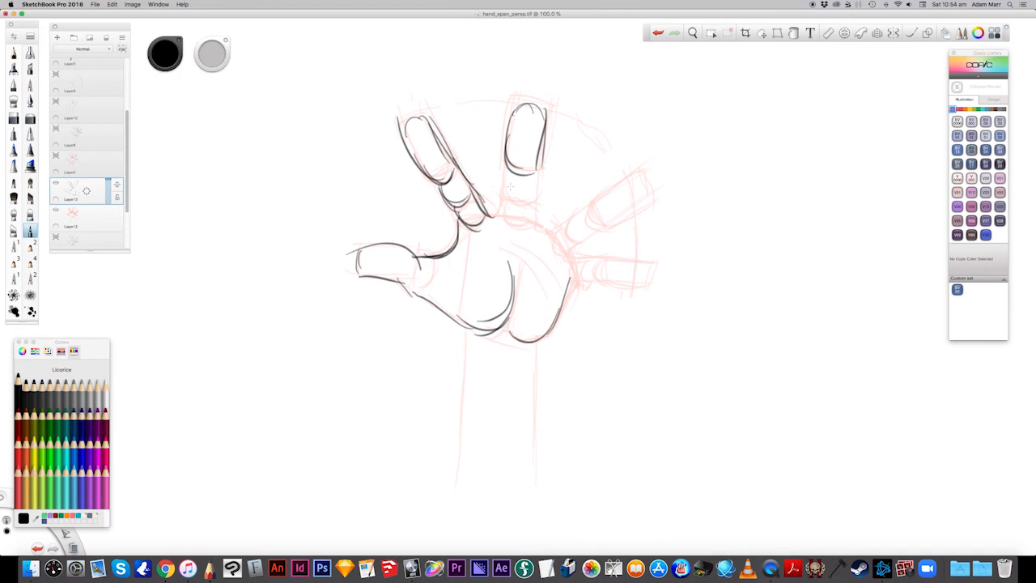
- Outline the middle finger's lower segments and the ring finger's overlapping segments in black
{"action": "mouse_move", "coordinate": [508, 166]}
{"action": "left_mouse_down"}
{"action": "mouse_move", "coordinate": [530, 199]}
{"action": "mouse_move", "coordinate": [536, 191]}
{"action": "mouse_move", "coordinate": [522, 217]}
{"action": "mouse_move", "coordinate": [503, 208]}
{"action": "mouse_move", "coordinate": [511, 216]}
{"action": "mouse_move", "coordinate": [532, 199]}
{"action": "mouse_move", "coordinate": [489, 220]}
{"action": "left_mouse_up"}
{"action": "mouse_move", "coordinate": [543, 164]}
{"action": "left_mouse_down"}
{"action": "mouse_move", "coordinate": [537, 227]}
{"action": "mouse_move", "coordinate": [561, 227]}
{"action": "mouse_move", "coordinate": [646, 168]}
{"action": "left_mouse_up"}
{"action": "mouse_move", "coordinate": [623, 202]}
{"action": "left_mouse_down"}
{"action": "mouse_move", "coordinate": [653, 174]}
{"action": "mouse_move", "coordinate": [639, 212]}
{"action": "mouse_move", "coordinate": [612, 225]}
{"action": "left_mouse_up"}
{"action": "mouse_move", "coordinate": [652, 183]}
{"action": "left_mouse_down"}
{"action": "mouse_move", "coordinate": [648, 197]}
{"action": "mouse_move", "coordinate": [599, 222]}
{"action": "mouse_move", "coordinate": [616, 226]}
{"action": "mouse_move", "coordinate": [549, 247]}
{"action": "left_mouse_up"}
{"action": "left_click_drag", "start_coordinate": [594, 195], "coordinate": [558, 229]}
{"action": "mouse_move", "coordinate": [576, 208]}
{"action": "left_mouse_down"}
{"action": "mouse_move", "coordinate": [545, 236]}
{"action": "mouse_move", "coordinate": [568, 264]}
{"action": "mouse_move", "coordinate": [653, 258]}
{"action": "left_mouse_up"}
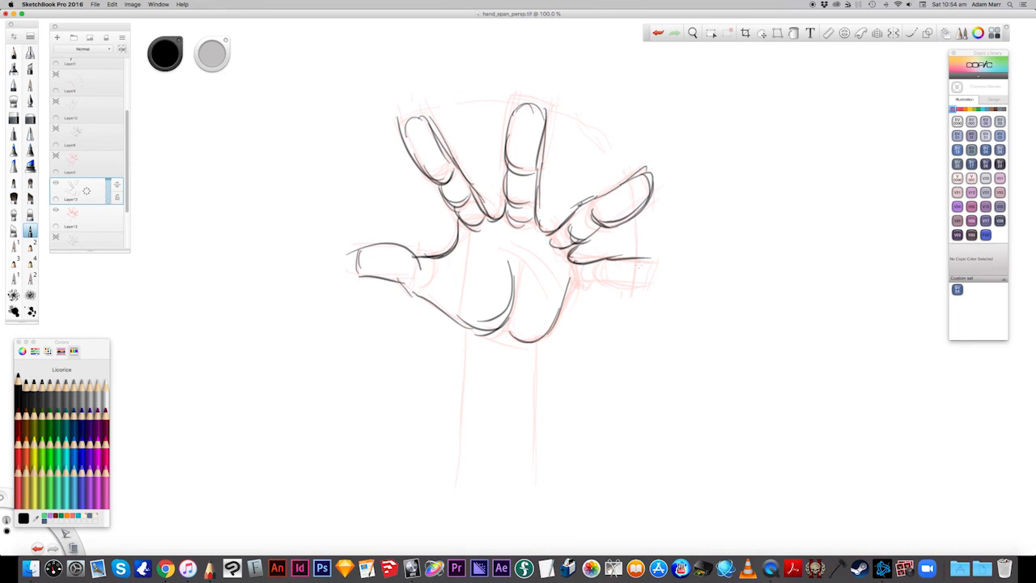
- Undo the little finger's upper edge, redraw the finger with rounded segments and add crease lines across the palm
{"action": "key", "text": "super+z"}
{"action": "mouse_move", "coordinate": [608, 259]}
{"action": "left_mouse_down"}
{"action": "mouse_move", "coordinate": [641, 271]}
{"action": "mouse_move", "coordinate": [618, 279]}
{"action": "mouse_move", "coordinate": [629, 281]}
{"action": "mouse_move", "coordinate": [570, 281]}
{"action": "mouse_move", "coordinate": [582, 280]}
{"action": "left_mouse_up"}
{"action": "left_click_drag", "start_coordinate": [570, 268], "coordinate": [577, 281]}
{"action": "left_click_drag", "start_coordinate": [571, 265], "coordinate": [581, 281]}
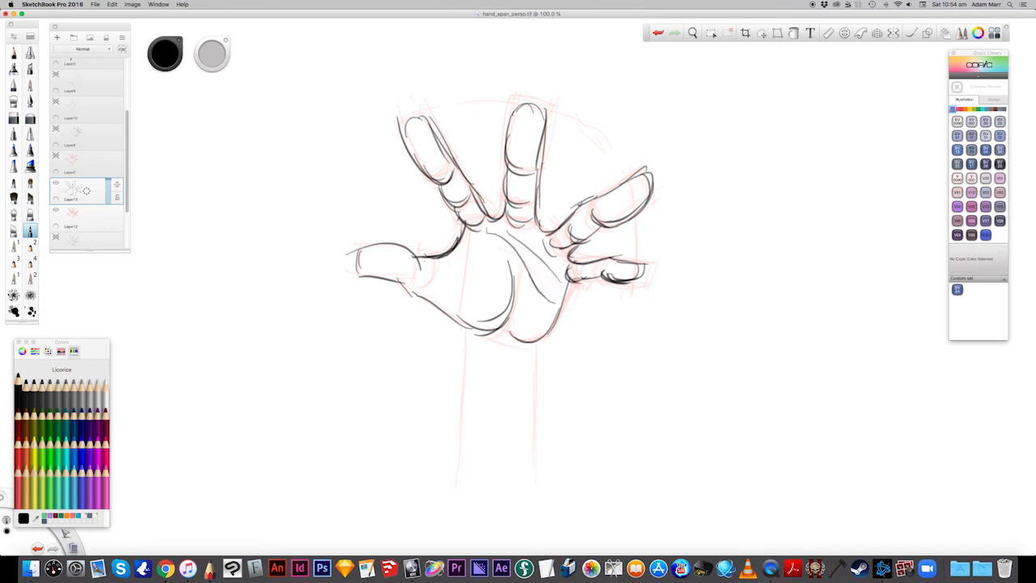
- Draw curved joint lines at the thumb's base, the wrist crease and both sides of the forearm
{"action": "mouse_move", "coordinate": [423, 255]}
{"action": "left_mouse_down"}
{"action": "mouse_move", "coordinate": [400, 263]}
{"action": "mouse_move", "coordinate": [431, 275]}
{"action": "mouse_move", "coordinate": [434, 263]}
{"action": "mouse_move", "coordinate": [432, 291]}
{"action": "left_mouse_up"}
{"action": "left_click_drag", "start_coordinate": [436, 288], "coordinate": [429, 298]}
{"action": "left_click_drag", "start_coordinate": [442, 252], "coordinate": [434, 279]}
{"action": "mouse_move", "coordinate": [467, 332]}
{"action": "left_mouse_down"}
{"action": "mouse_move", "coordinate": [530, 351]}
{"action": "mouse_move", "coordinate": [532, 388]}
{"action": "mouse_move", "coordinate": [538, 358]}
{"action": "mouse_move", "coordinate": [534, 471]}
{"action": "left_mouse_up"}
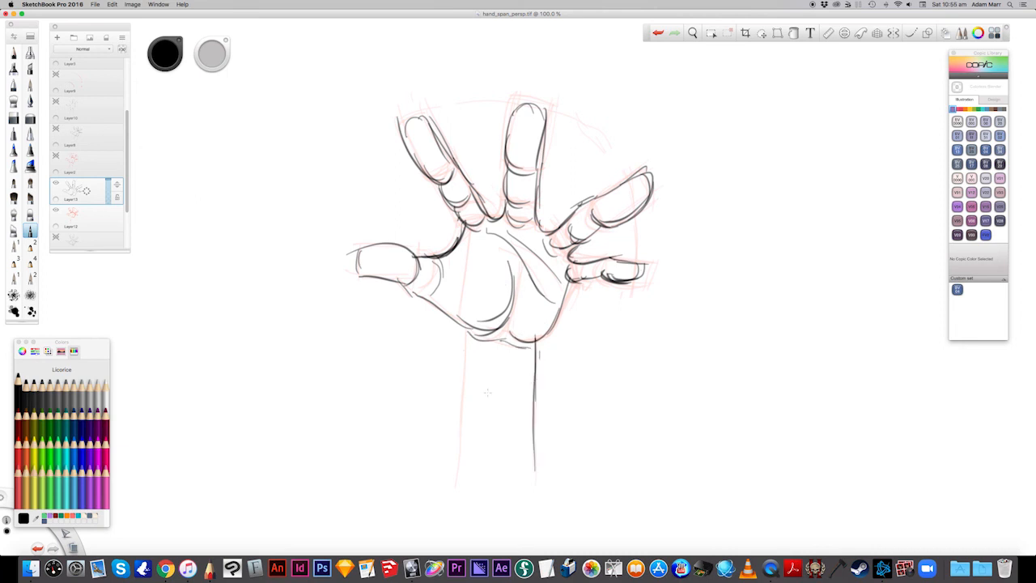
{"action": "mouse_move", "coordinate": [465, 325]}
{"action": "left_mouse_down"}
{"action": "mouse_move", "coordinate": [458, 476]}
{"action": "mouse_move", "coordinate": [459, 450]}
{"action": "left_mouse_up"}
- Add a second crease line below the fingers and darken the thumb's contour and joint
{"action": "left_click_drag", "start_coordinate": [521, 242], "coordinate": [555, 285]}
{"action": "mouse_move", "coordinate": [552, 277]}
{"action": "left_mouse_down"}
{"action": "mouse_move", "coordinate": [562, 294]}
{"action": "mouse_move", "coordinate": [527, 246]}
{"action": "left_mouse_up"}
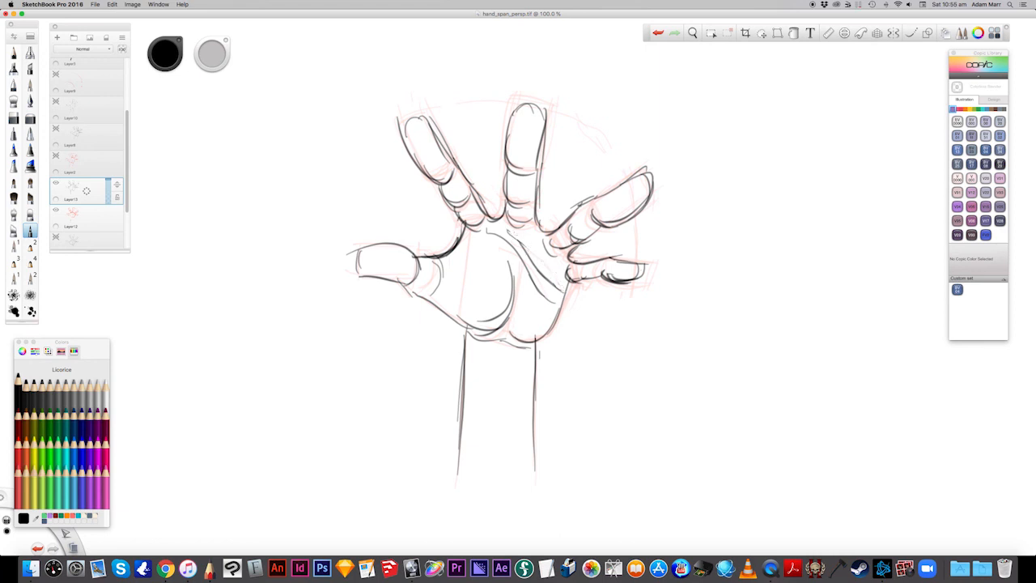
{"action": "left_click_drag", "start_coordinate": [414, 252], "coordinate": [429, 284]}
{"action": "mouse_move", "coordinate": [394, 243]}
{"action": "left_mouse_down"}
{"action": "mouse_move", "coordinate": [353, 267]}
{"action": "mouse_move", "coordinate": [376, 274]}
{"action": "mouse_move", "coordinate": [464, 246]}
{"action": "left_mouse_up"}
- Hide the red construction layer, add a new layer for shading and switch to a broader marker brush
{"action": "left_click", "coordinate": [55, 210]}
{"action": "left_click", "coordinate": [58, 37]}
{"action": "left_click", "coordinate": [30, 84]}
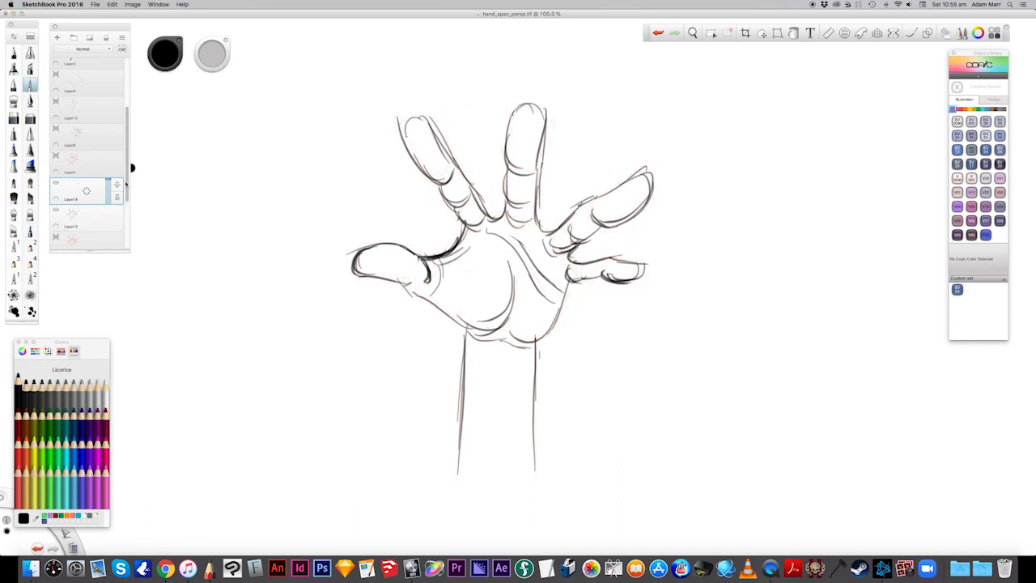
- Shade the segments of the index, middle, ring and little fingers with flat tone
{"action": "left_click_drag", "start_coordinate": [419, 139], "coordinate": [478, 223]}
{"action": "mouse_move", "coordinate": [509, 173]}
{"action": "left_mouse_down"}
{"action": "mouse_move", "coordinate": [524, 220]}
{"action": "mouse_move", "coordinate": [518, 154]}
{"action": "mouse_move", "coordinate": [514, 167]}
{"action": "left_mouse_up"}
{"action": "left_click_drag", "start_coordinate": [525, 123], "coordinate": [528, 168]}
{"action": "left_click_drag", "start_coordinate": [637, 191], "coordinate": [576, 235]}
{"action": "left_click_drag", "start_coordinate": [584, 234], "coordinate": [557, 245]}
{"action": "left_click_drag", "start_coordinate": [596, 267], "coordinate": [644, 270]}
- Shade the thumb's underside, the palm's rim and creases and the forearm's thumb side, and select the line drawing layer
{"action": "left_click_drag", "start_coordinate": [419, 282], "coordinate": [353, 272]}
{"action": "left_click_drag", "start_coordinate": [413, 276], "coordinate": [557, 324]}
{"action": "left_click_drag", "start_coordinate": [490, 230], "coordinate": [525, 284]}
{"action": "left_click_drag", "start_coordinate": [518, 261], "coordinate": [556, 301]}
{"action": "left_click_drag", "start_coordinate": [517, 241], "coordinate": [561, 290]}
{"action": "mouse_move", "coordinate": [503, 249]}
{"action": "left_mouse_down"}
{"action": "mouse_move", "coordinate": [521, 290]}
{"action": "mouse_move", "coordinate": [512, 275]}
{"action": "left_mouse_up"}
{"action": "left_click_drag", "start_coordinate": [495, 231], "coordinate": [466, 226]}
{"action": "mouse_move", "coordinate": [471, 329]}
{"action": "left_mouse_down"}
{"action": "mouse_move", "coordinate": [534, 348]}
{"action": "mouse_move", "coordinate": [477, 441]}
{"action": "mouse_move", "coordinate": [474, 482]}
{"action": "left_mouse_up"}
{"action": "left_click", "coordinate": [87, 215]}
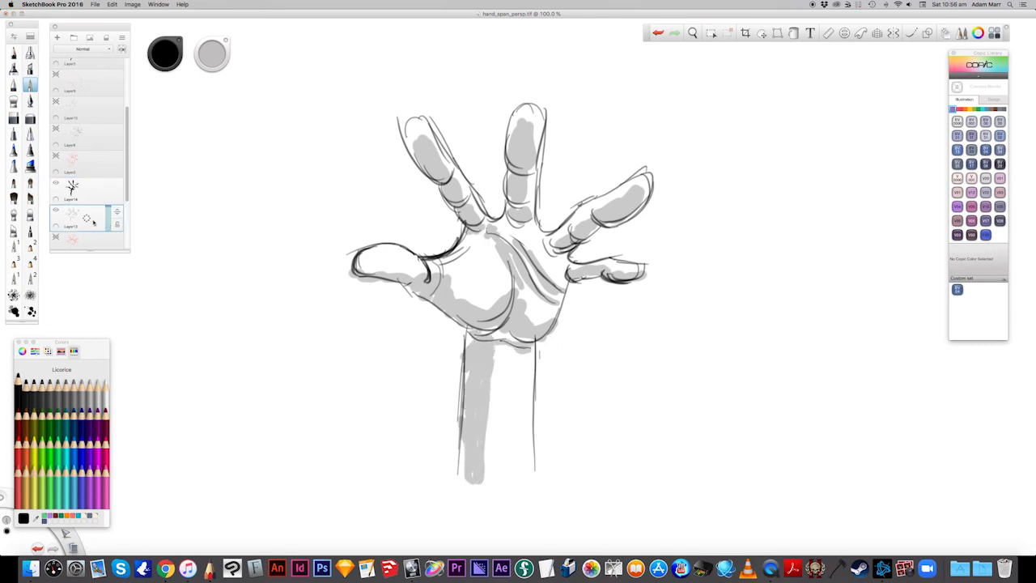